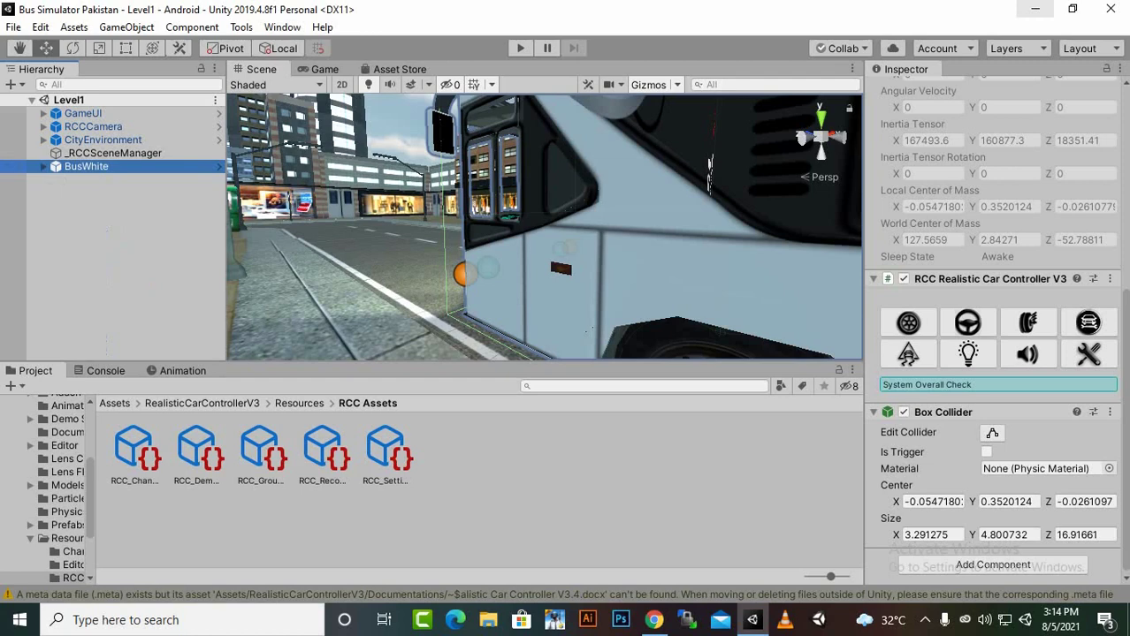
- Check the available tag and layer options for the BusWhite object
scroll(997, 327, up, 3)
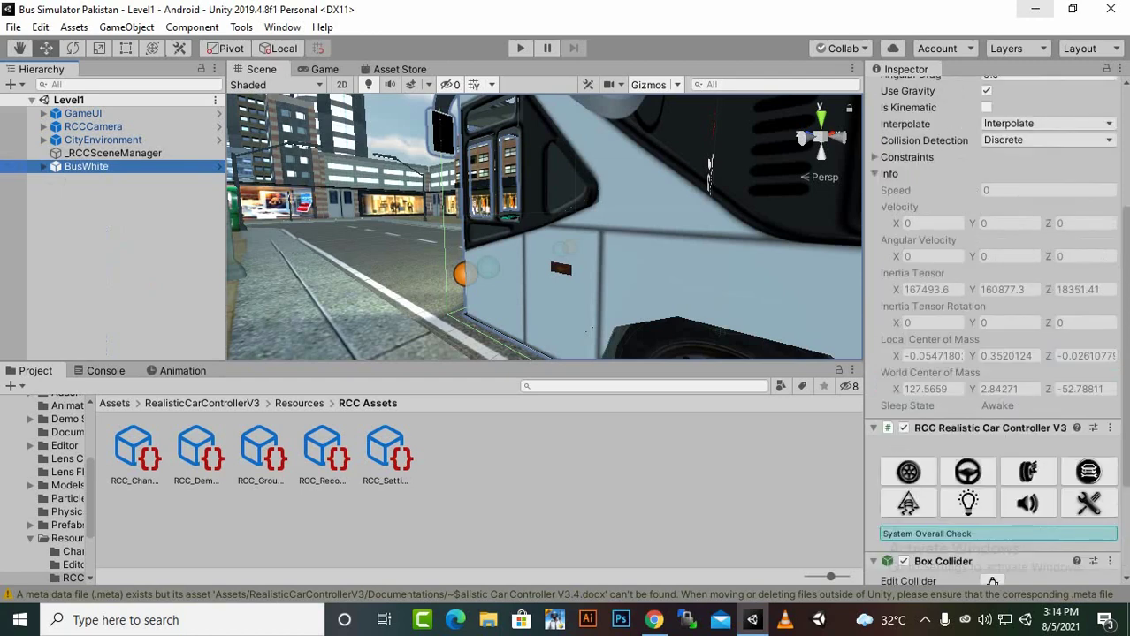
scroll(996, 327, up, 4)
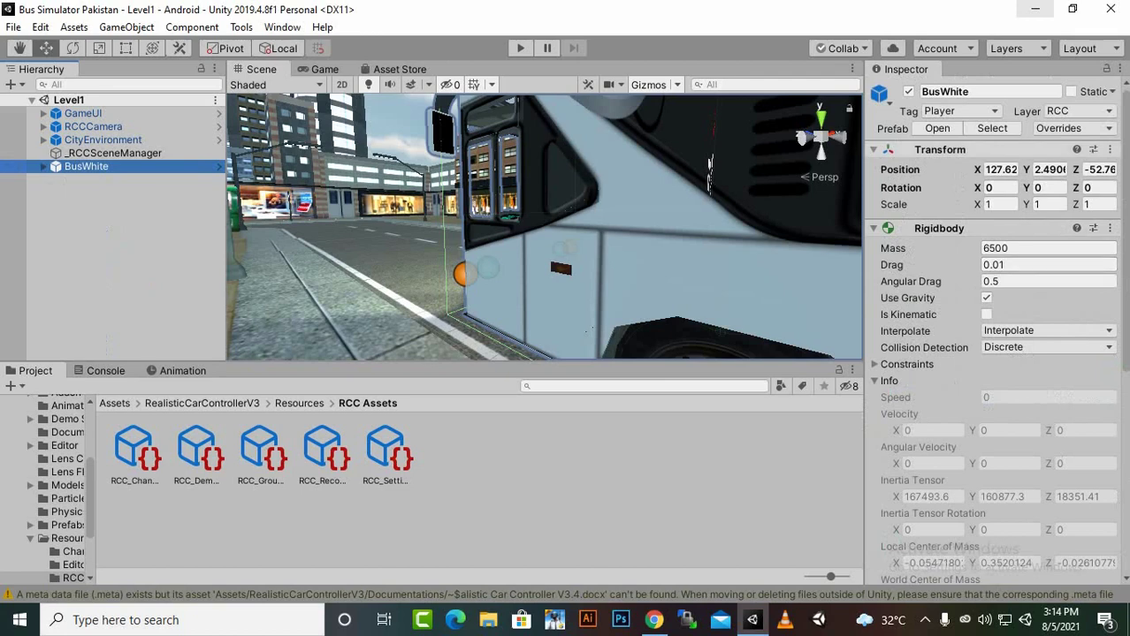
click(961, 111)
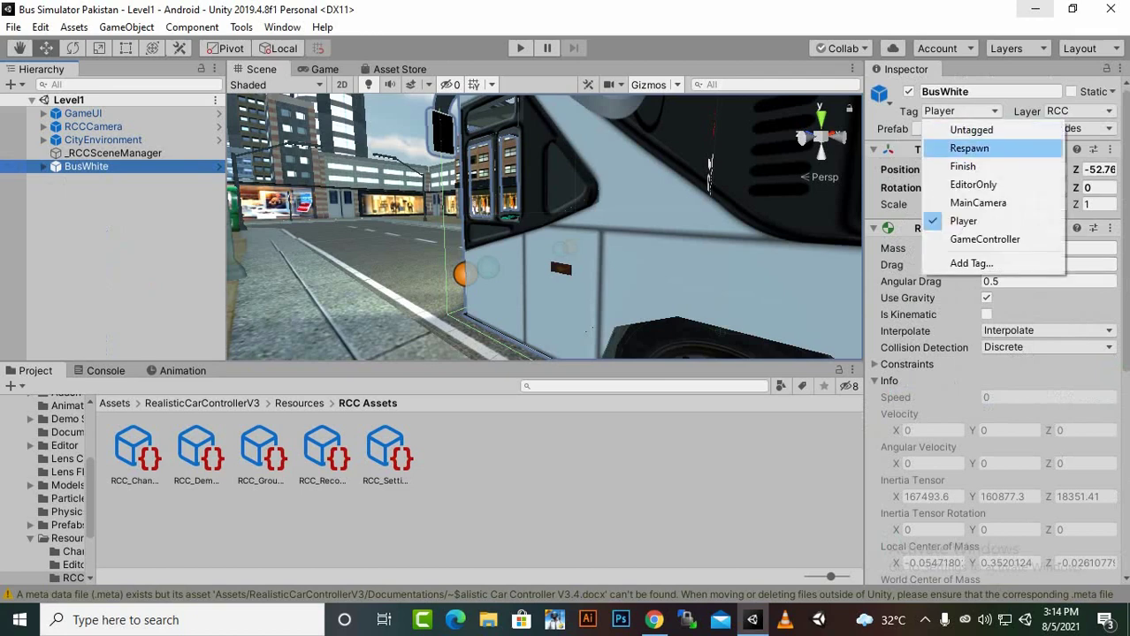
key(Escape)
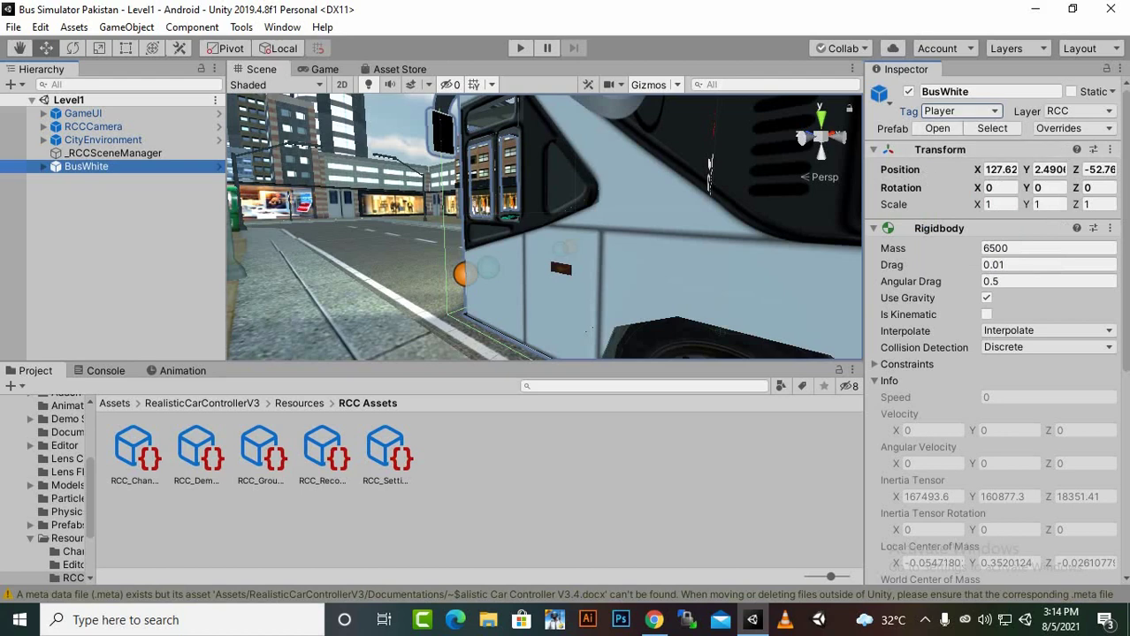
click(961, 110)
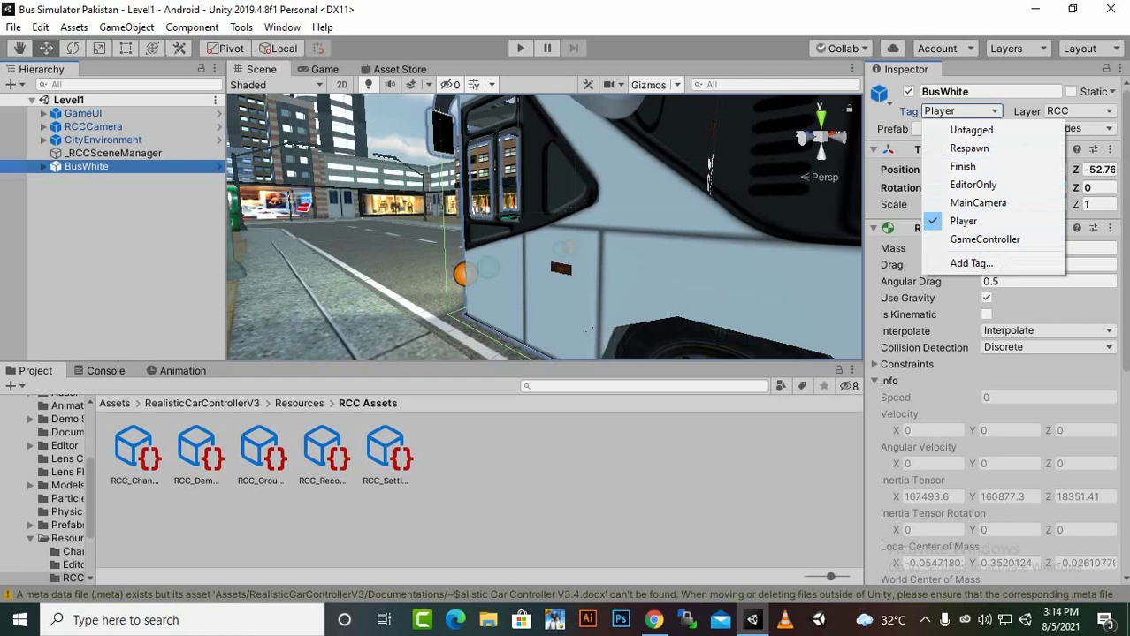
key(Escape)
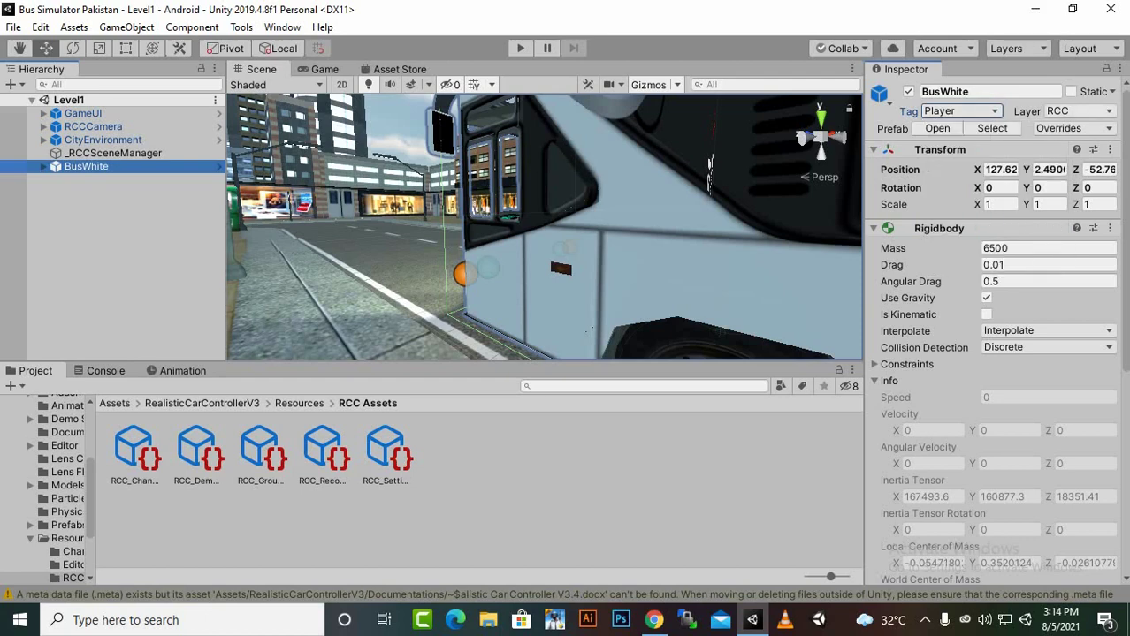
click(1078, 111)
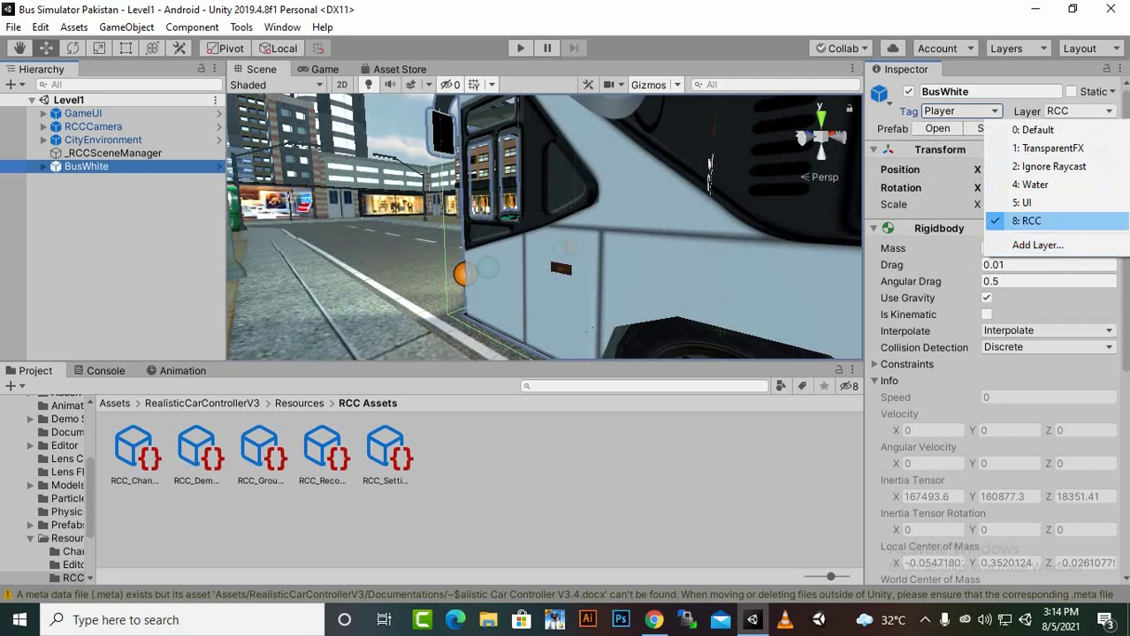
key(Escape)
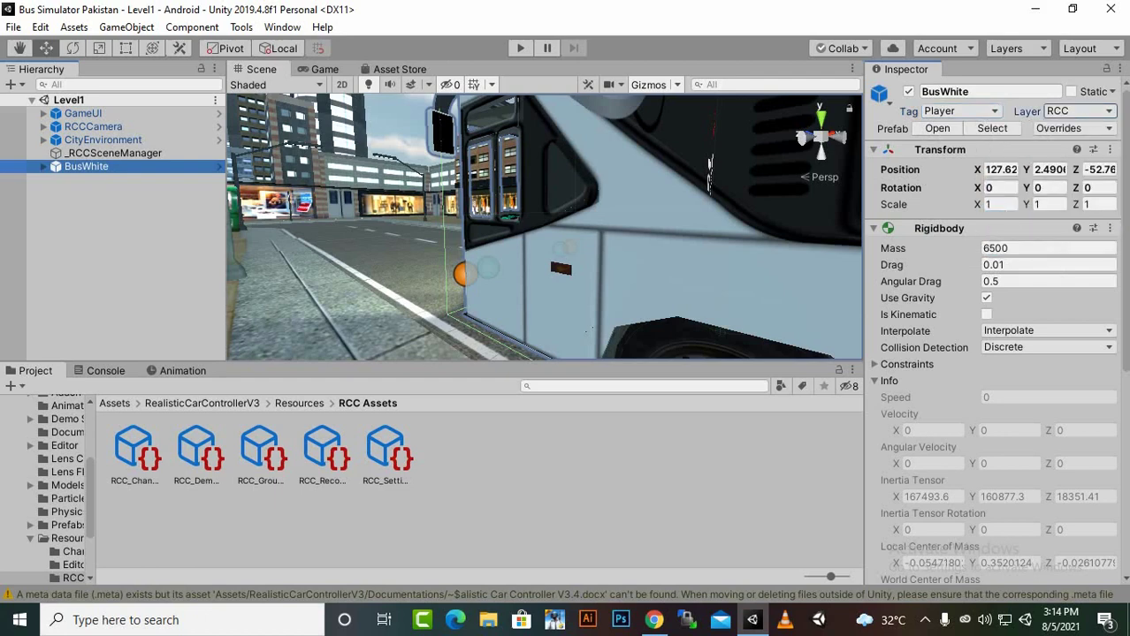
- Open the Realistic Car Controller settings and examine the vehicle layer and vehicle tag under Tags & Layers
click(282, 26)
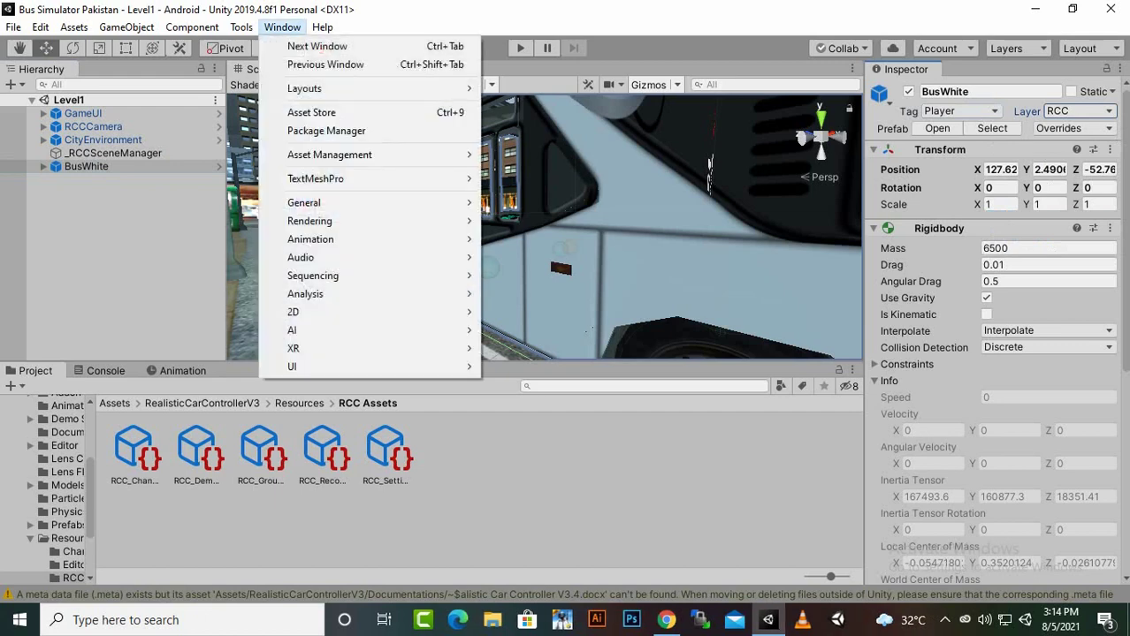
mouse_move(241, 26)
mouse_move(297, 46)
mouse_move(459, 46)
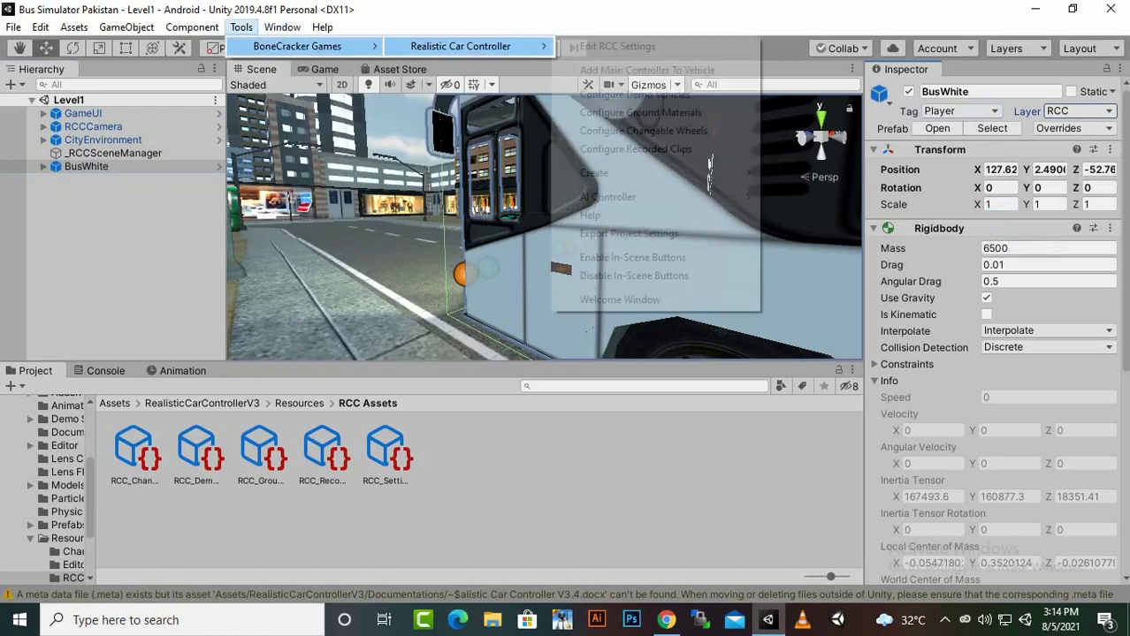
click(621, 45)
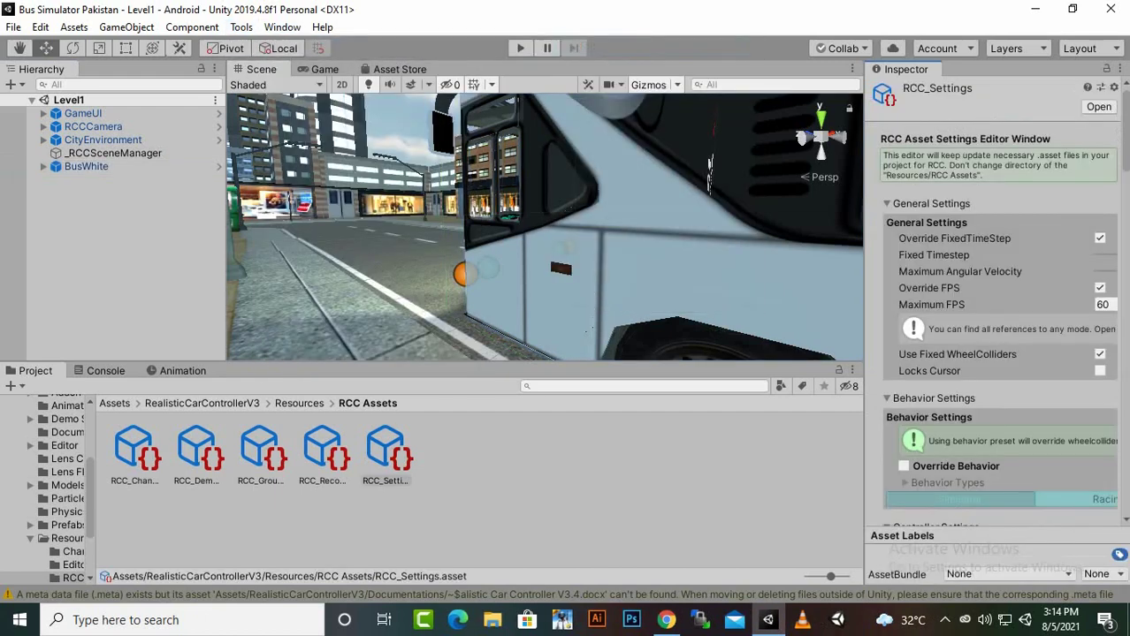
scroll(999, 300, down, 20)
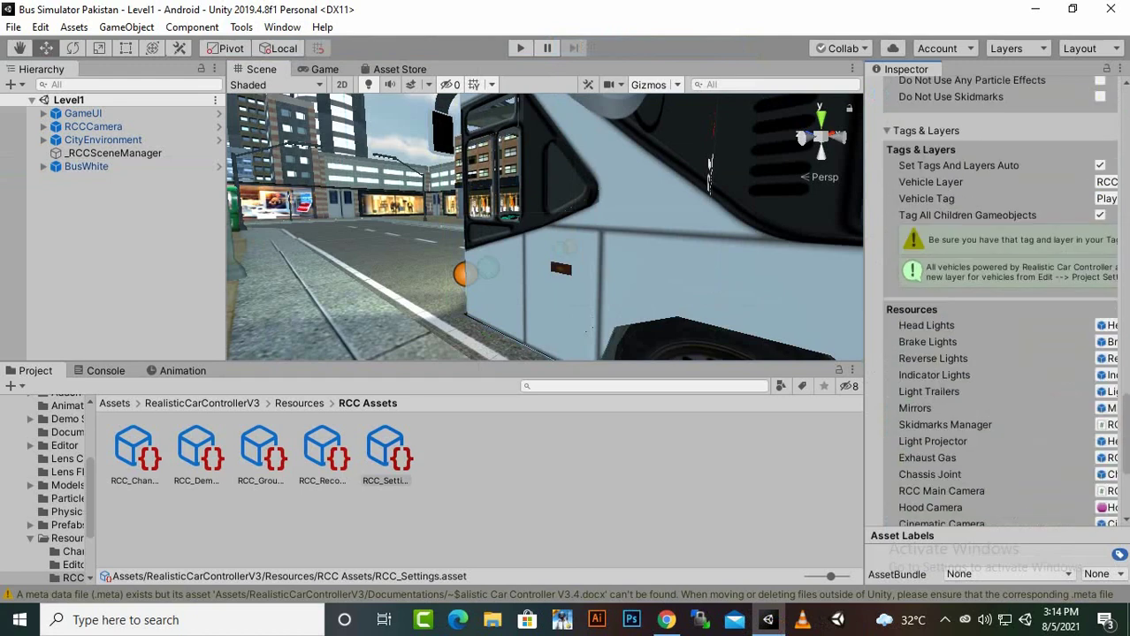
scroll(999, 300, up, 6)
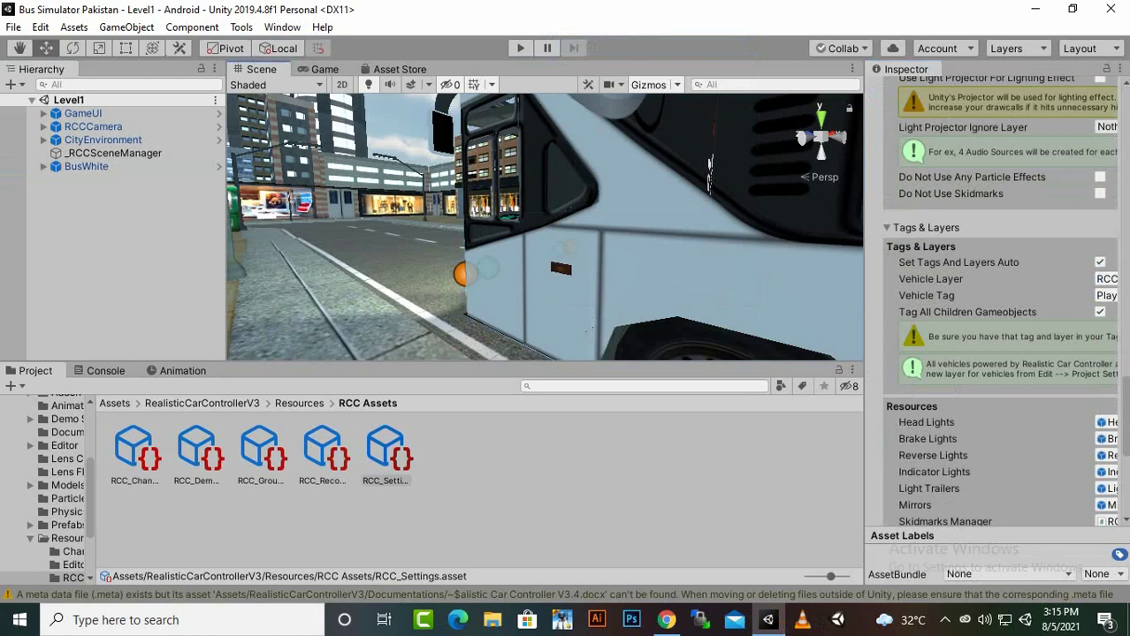
drag(864, 301, 814, 301)
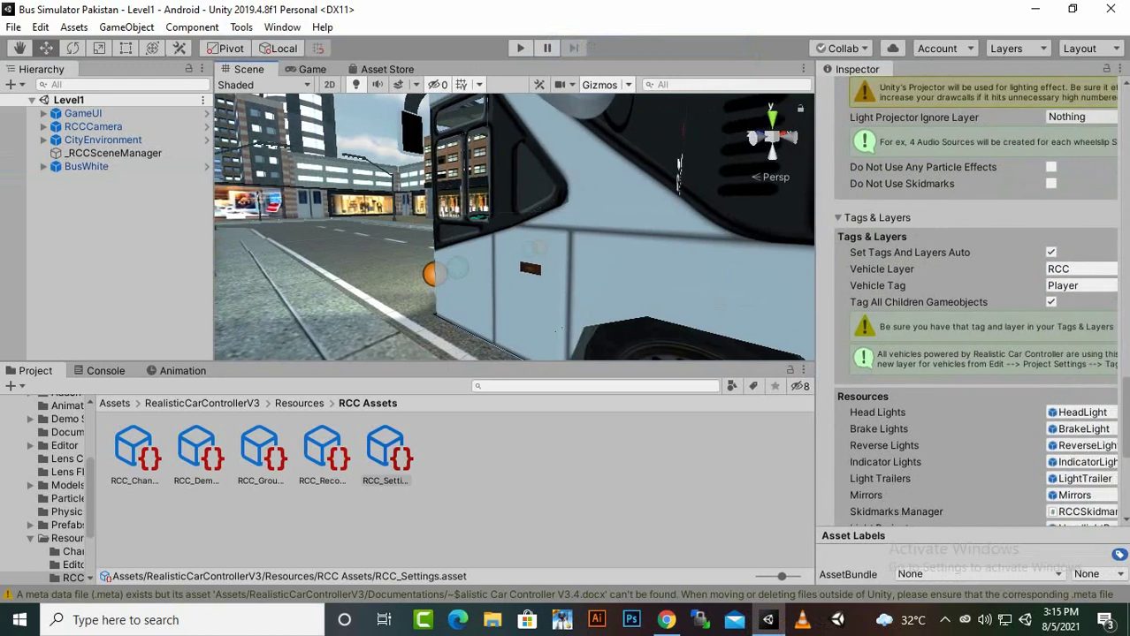
click(1080, 269)
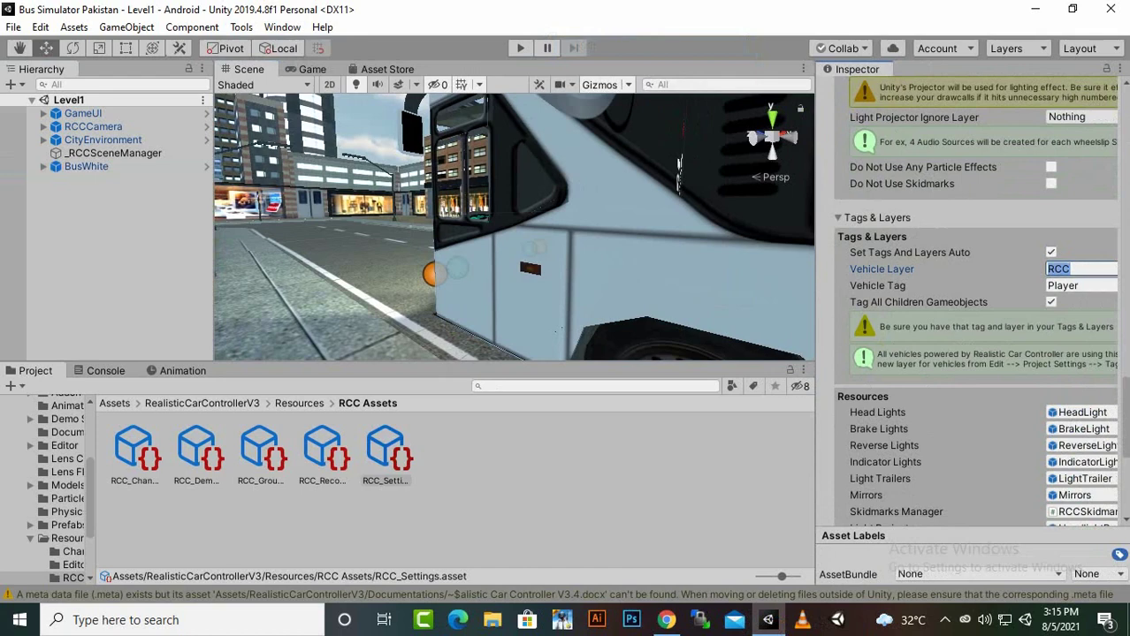
key(Tab)
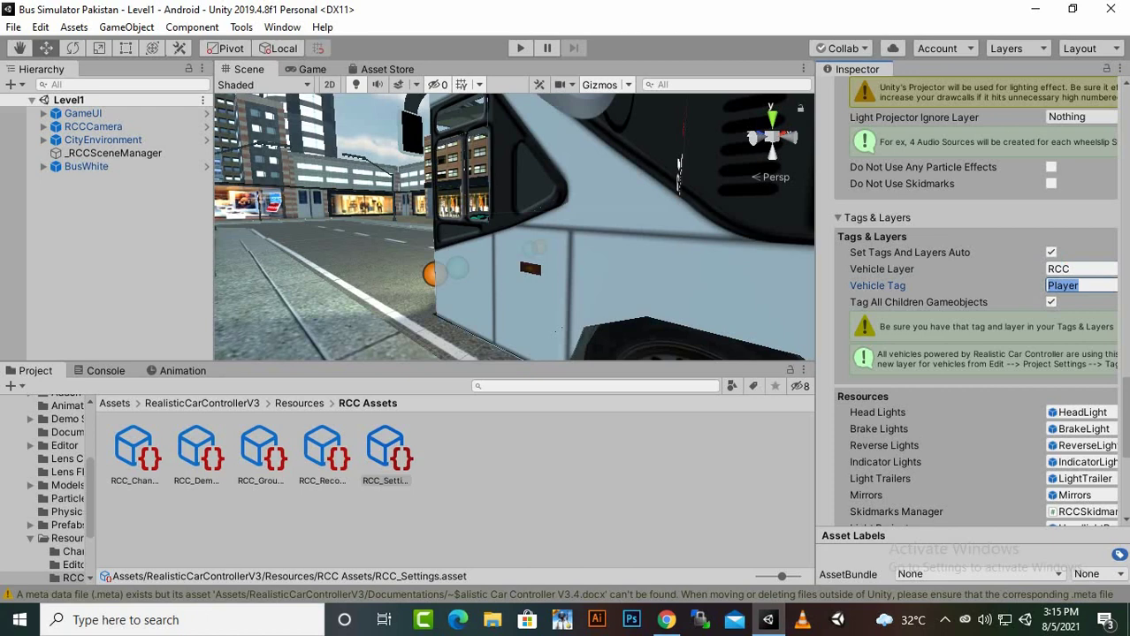
drag(815, 292, 854, 292)
scroll(985, 300, up, 10)
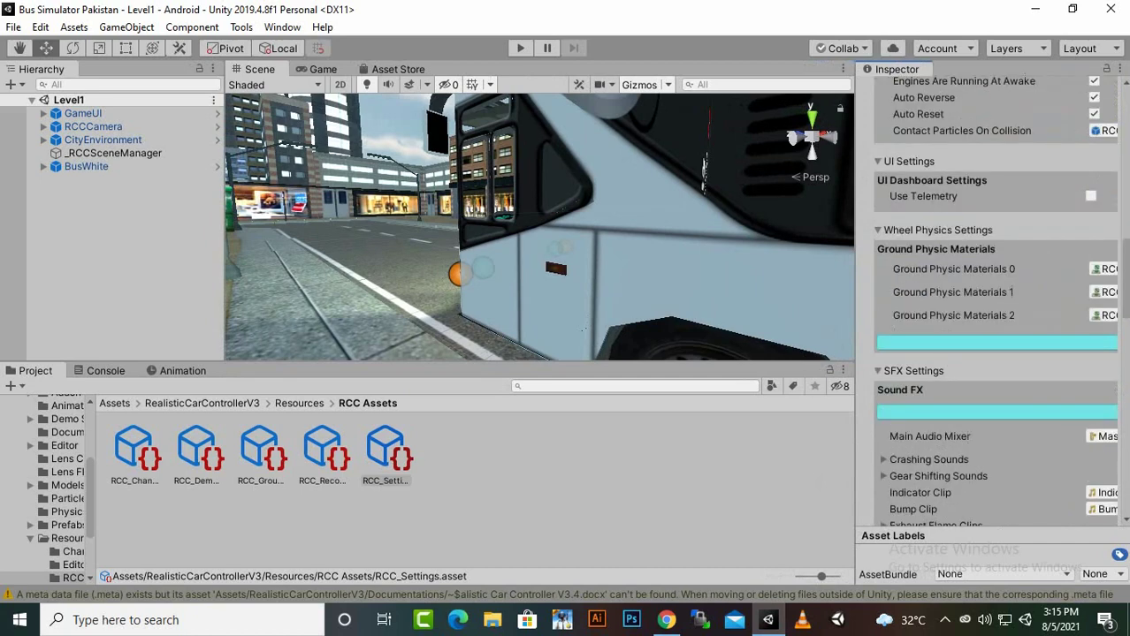
scroll(990, 309, up, 10)
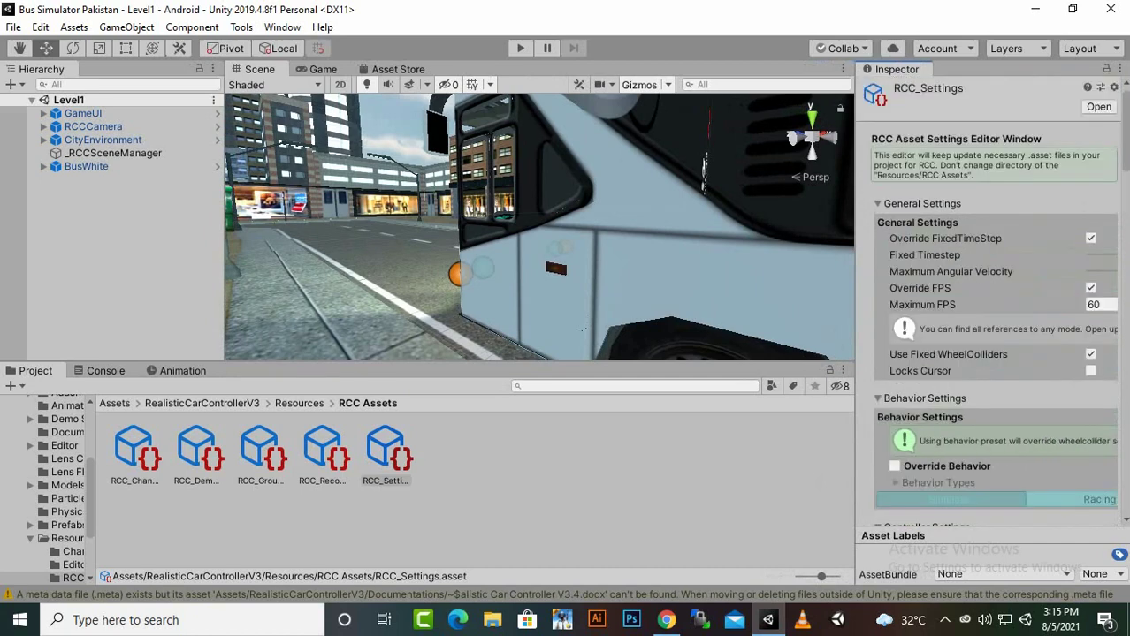
- Run Level1 in play mode to view the bus in the game, and stop it again
key(ctrl+p)
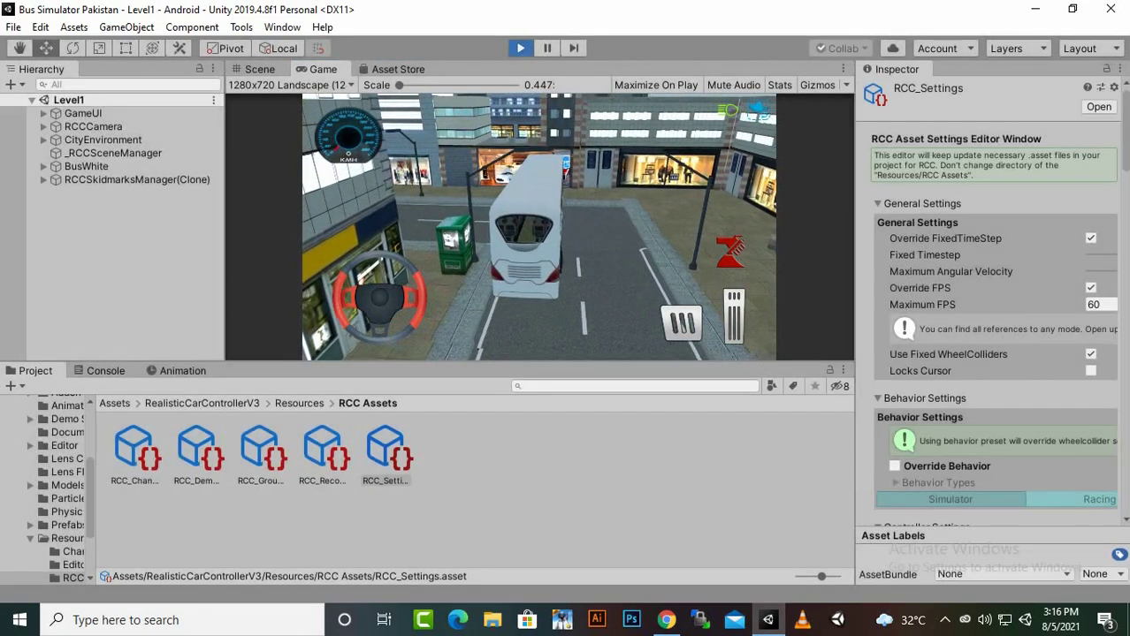
key(ctrl+p)
- Open the BusWhite prefab for editing and add Realistic Car Controller mirrors to the vehicle
click(86, 166)
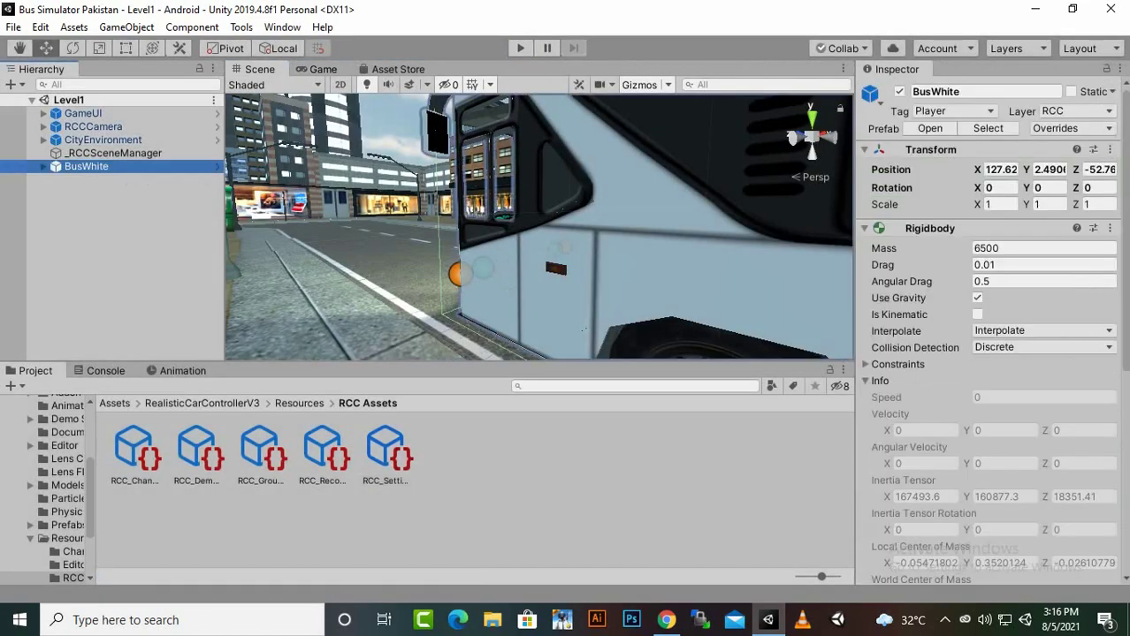
click(929, 128)
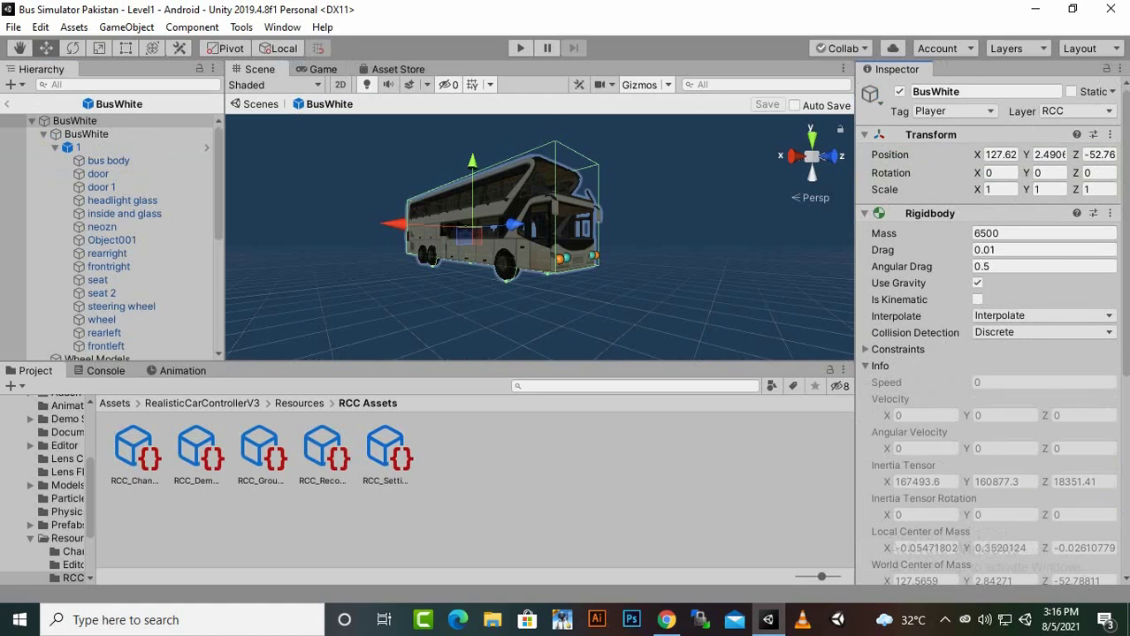
click(241, 27)
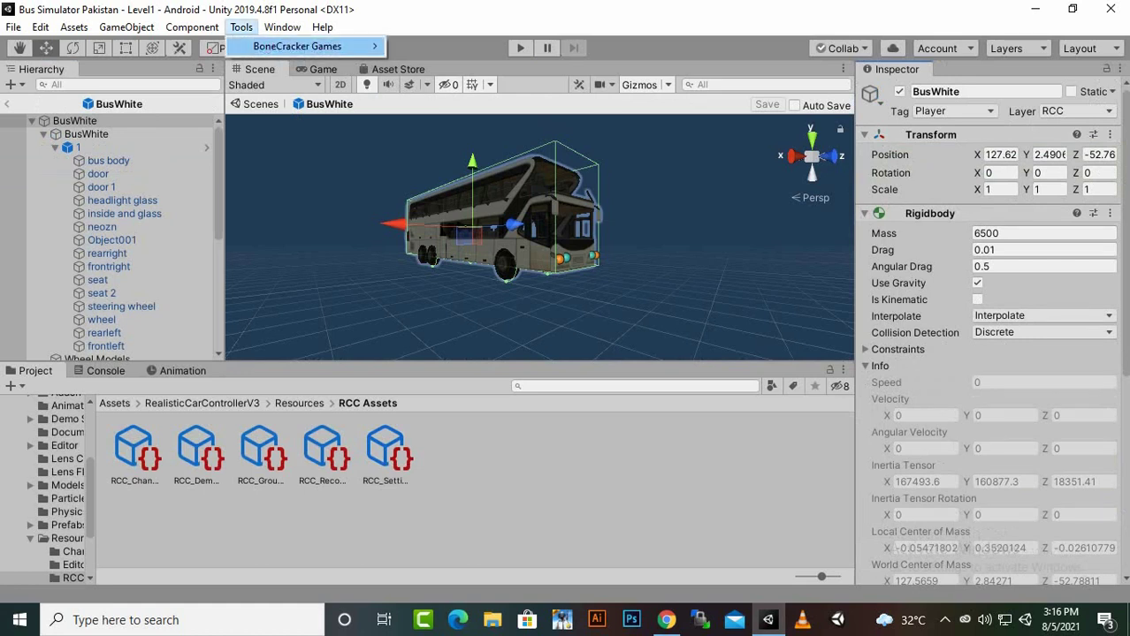
mouse_move(336, 46)
mouse_move(460, 46)
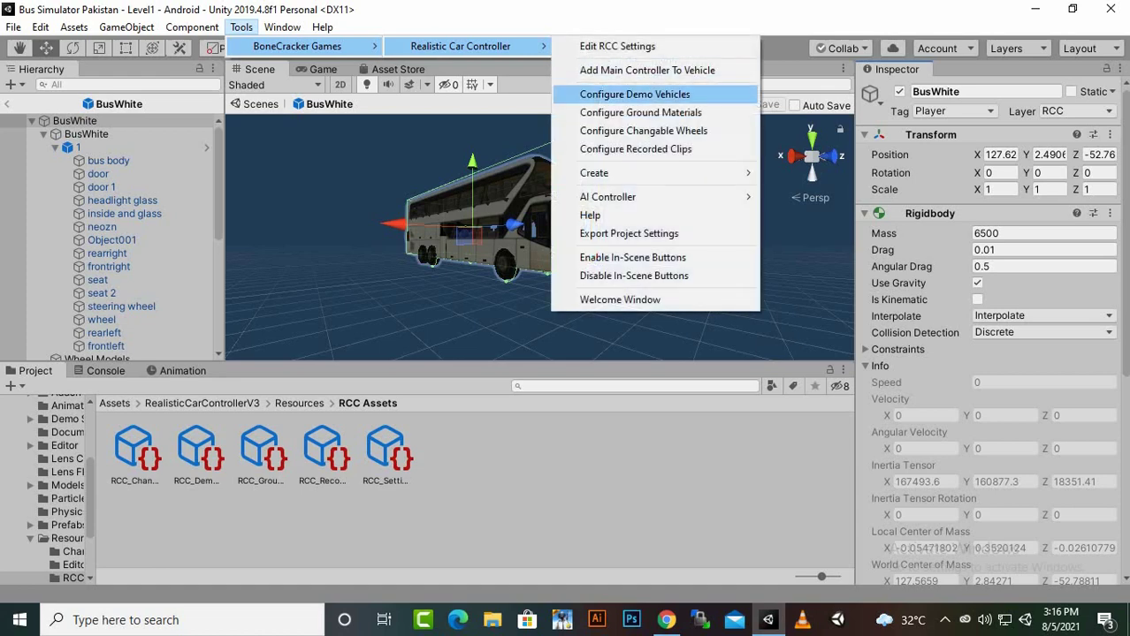
mouse_move(619, 173)
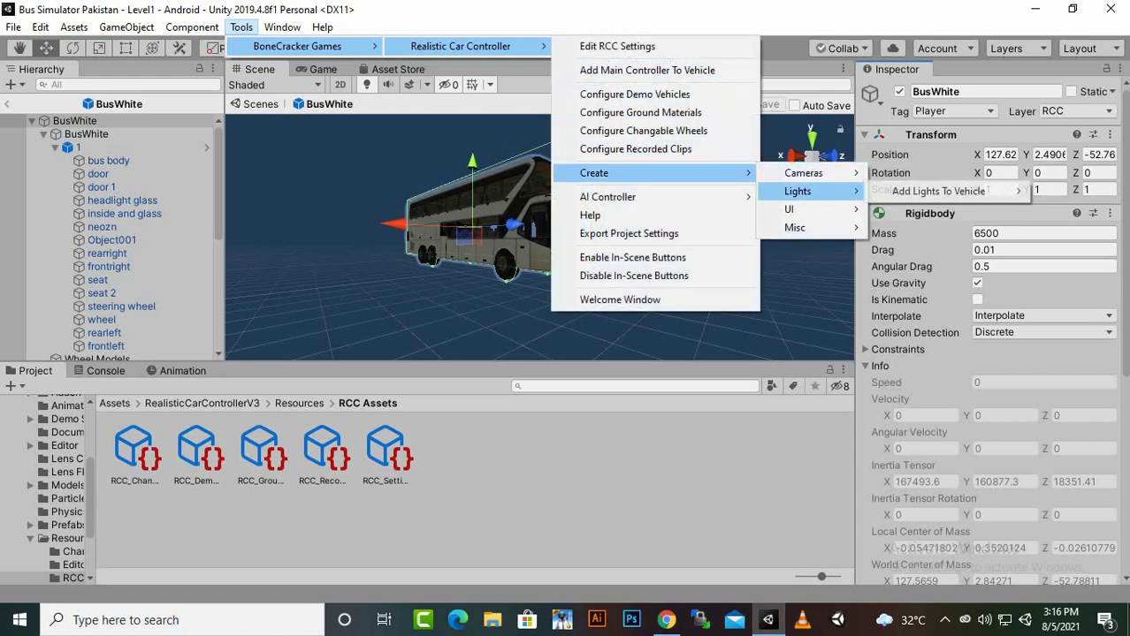
mouse_move(804, 210)
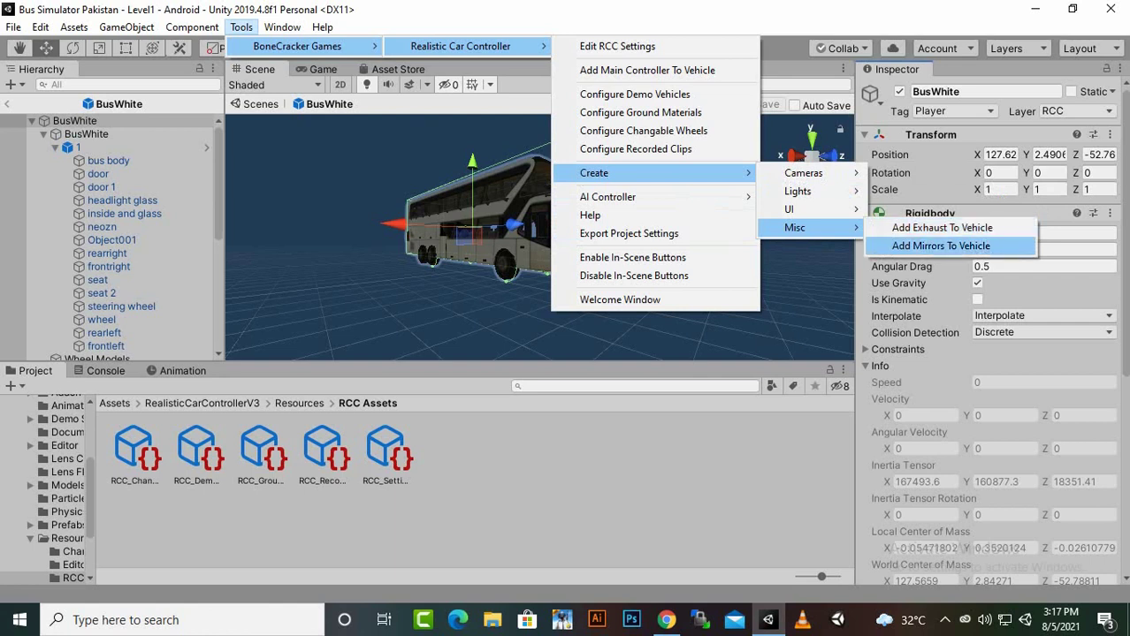
click(941, 245)
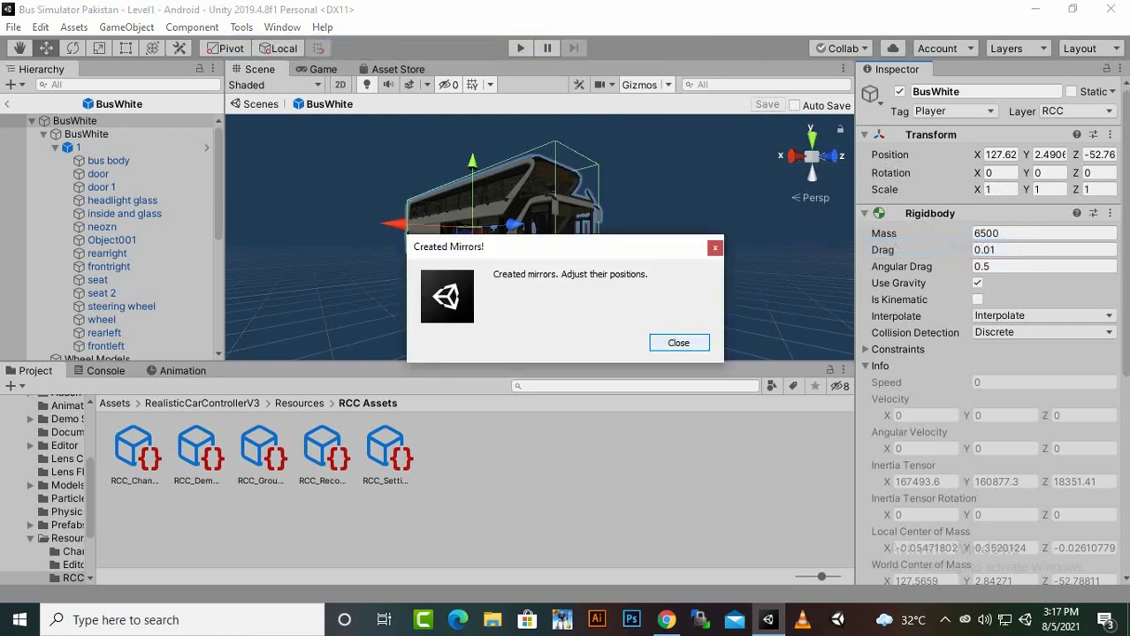
click(678, 343)
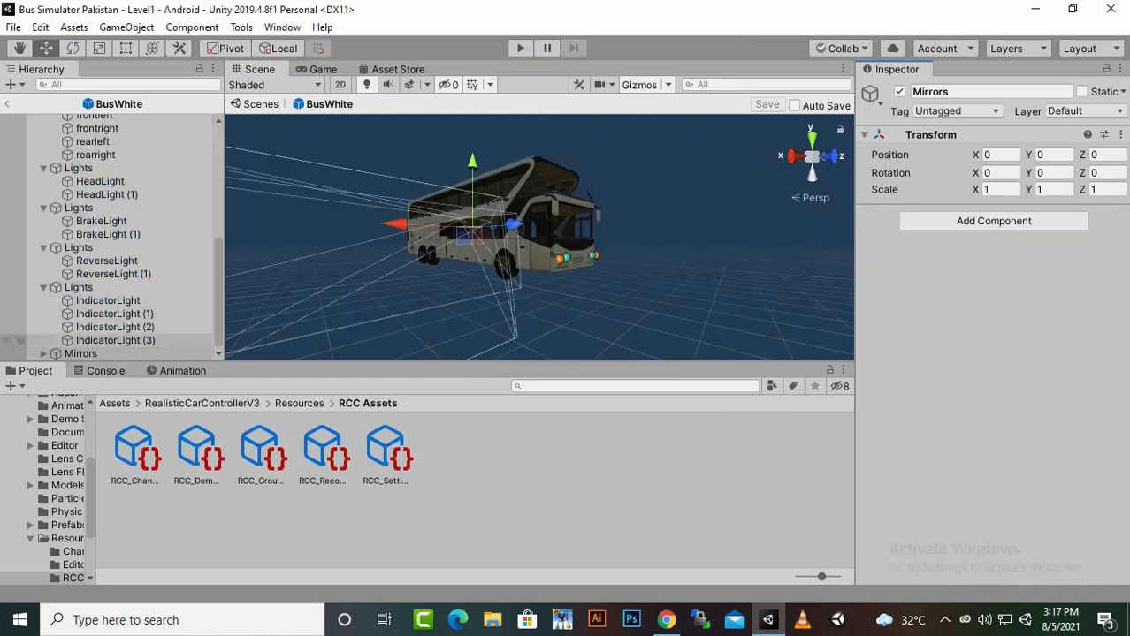
- Move the Left Mirror camera in the Mirrors group sideways to X 1.91
click(43, 353)
scroll(106, 301, down, 1)
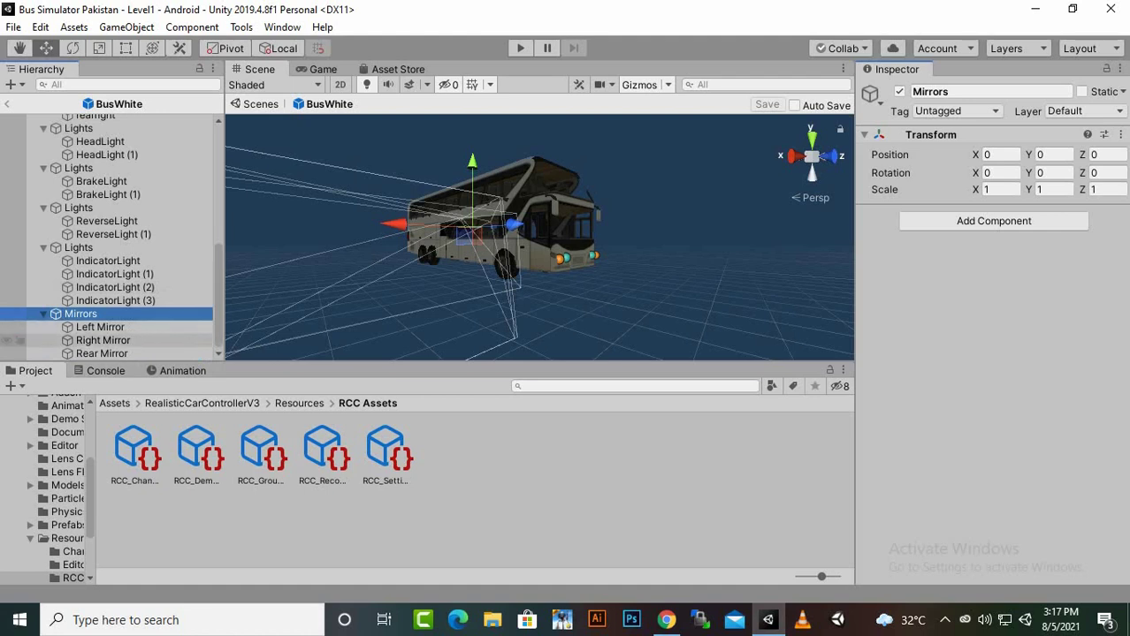
click(99, 327)
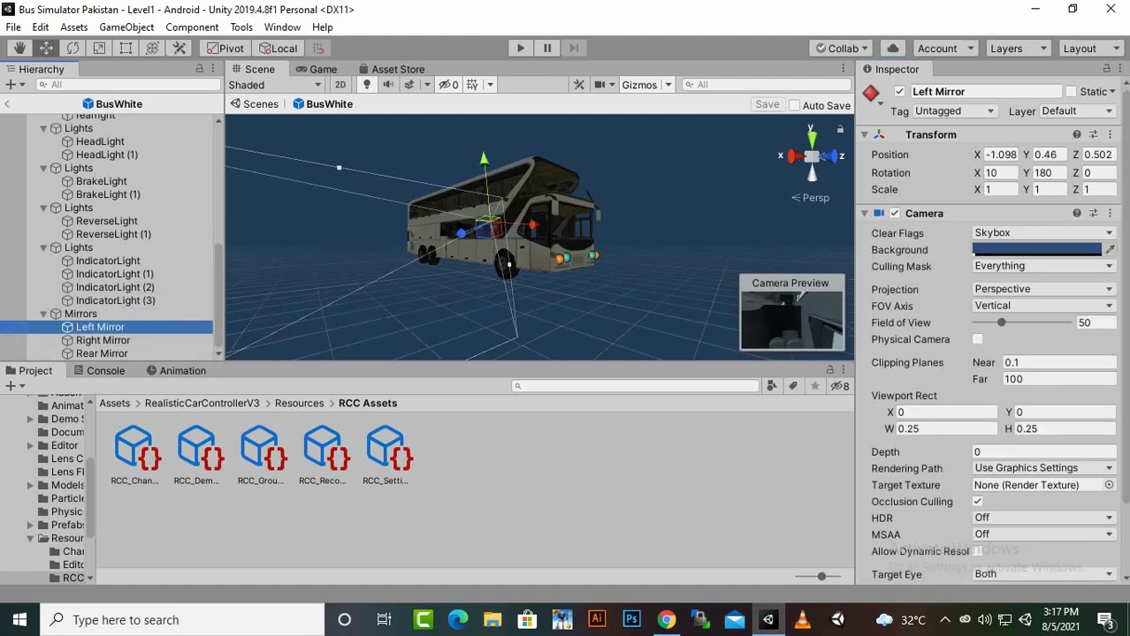
key(f)
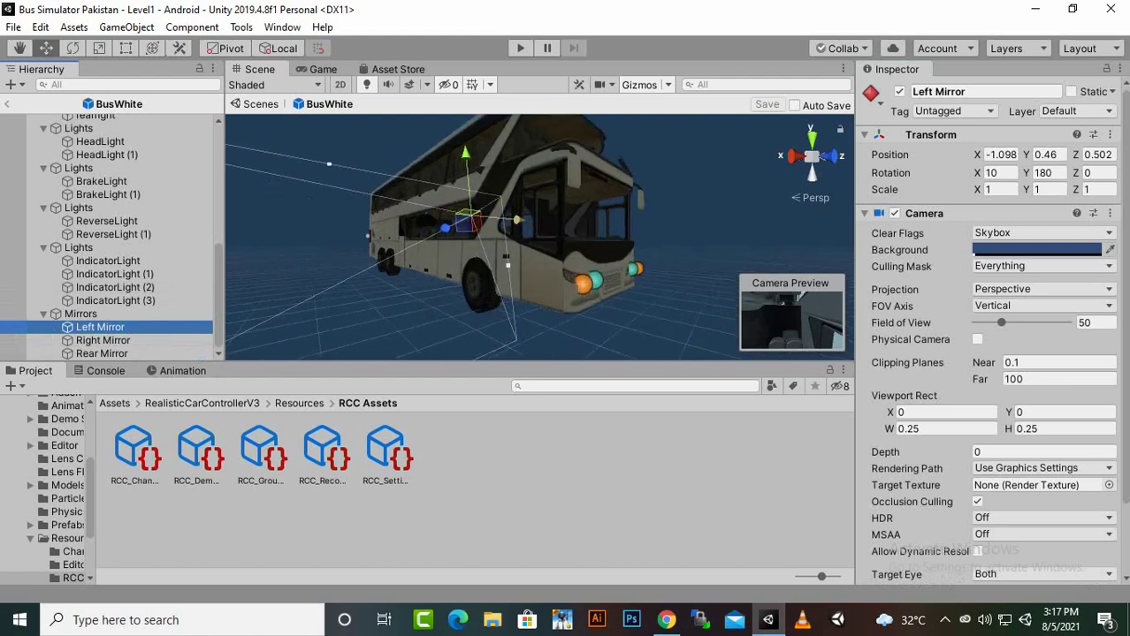
drag(499, 215, 420, 205)
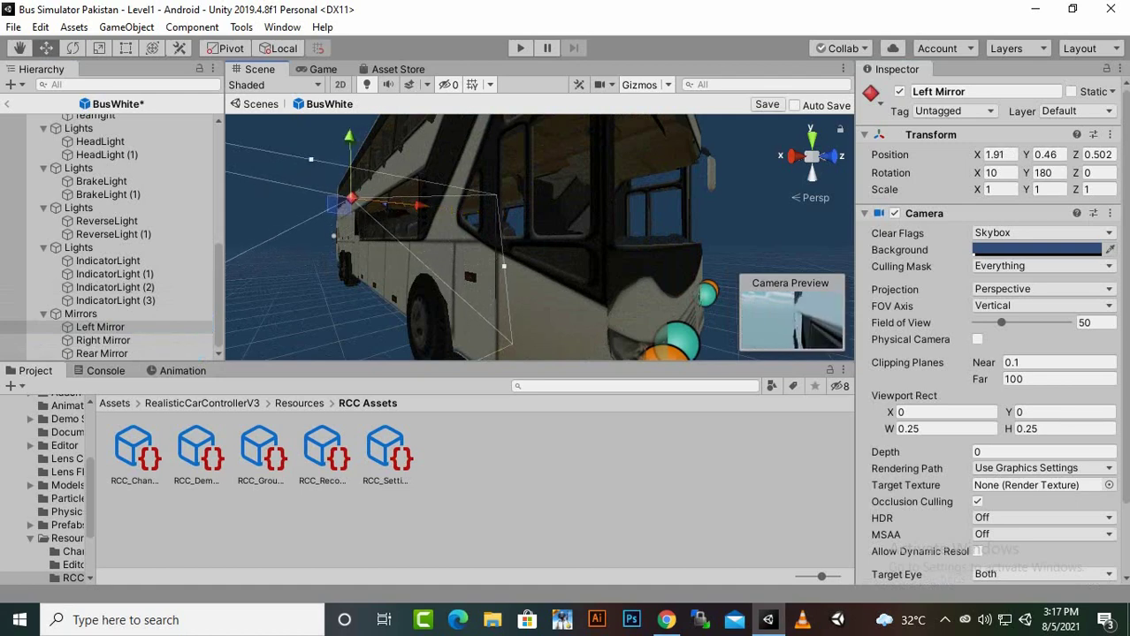
- Shift the Right Mirror camera outward along X and place the Left Mirror camera on the opposite side at X -1.7
click(103, 340)
scroll(539, 237, down, 3)
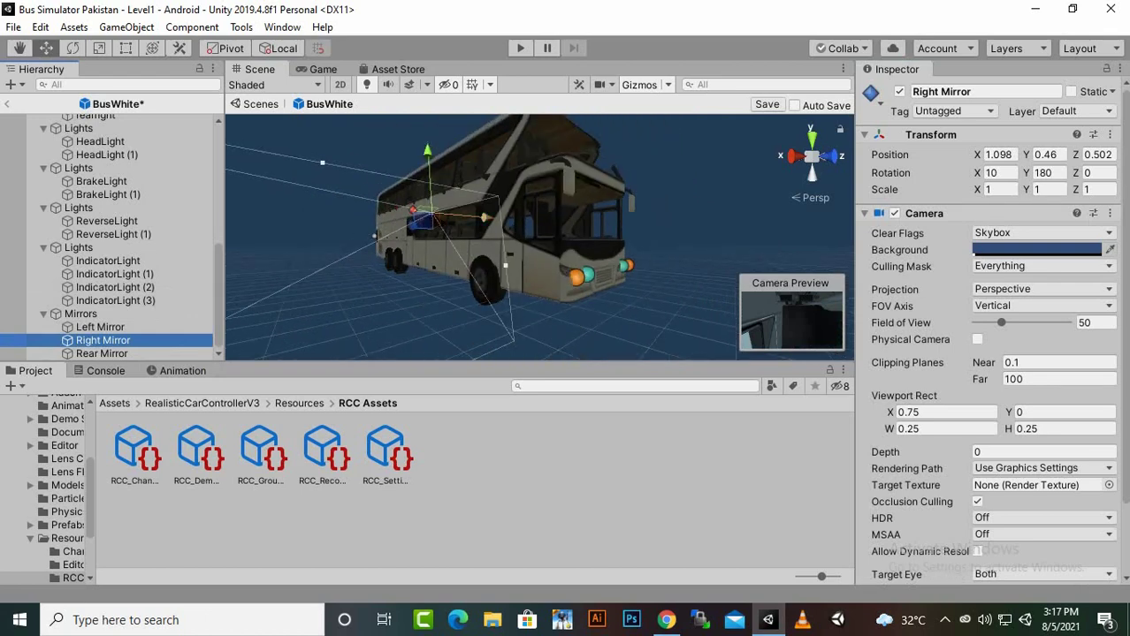
drag(482, 217, 530, 223)
click(100, 327)
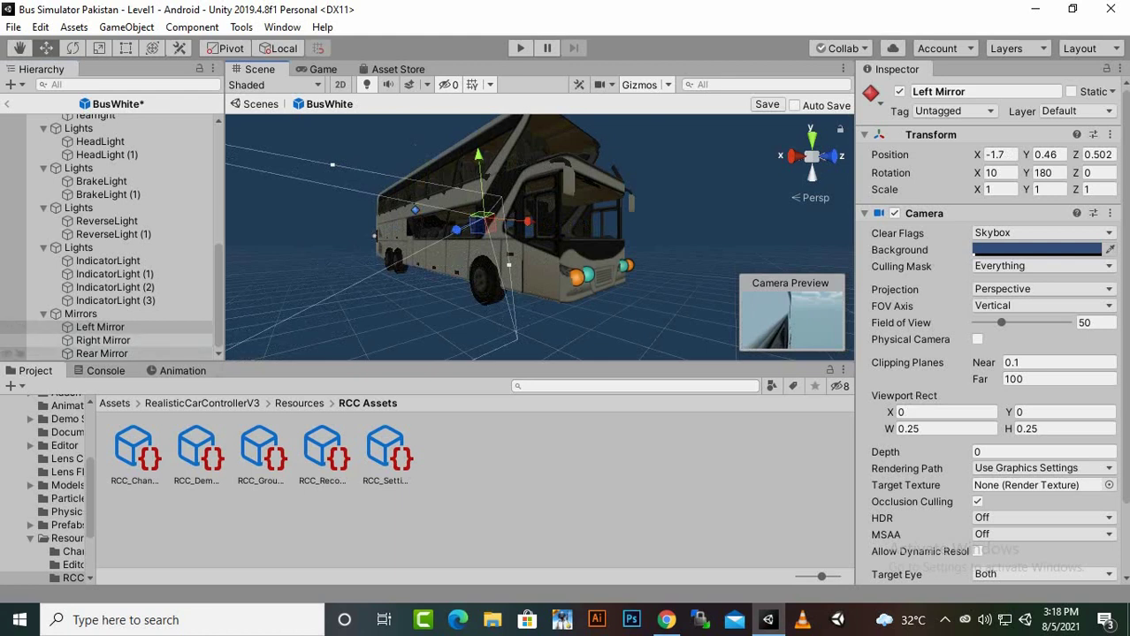
- Raise the Rear Mirror camera to Y 2.08 and shift it to Z -1.66
click(102, 353)
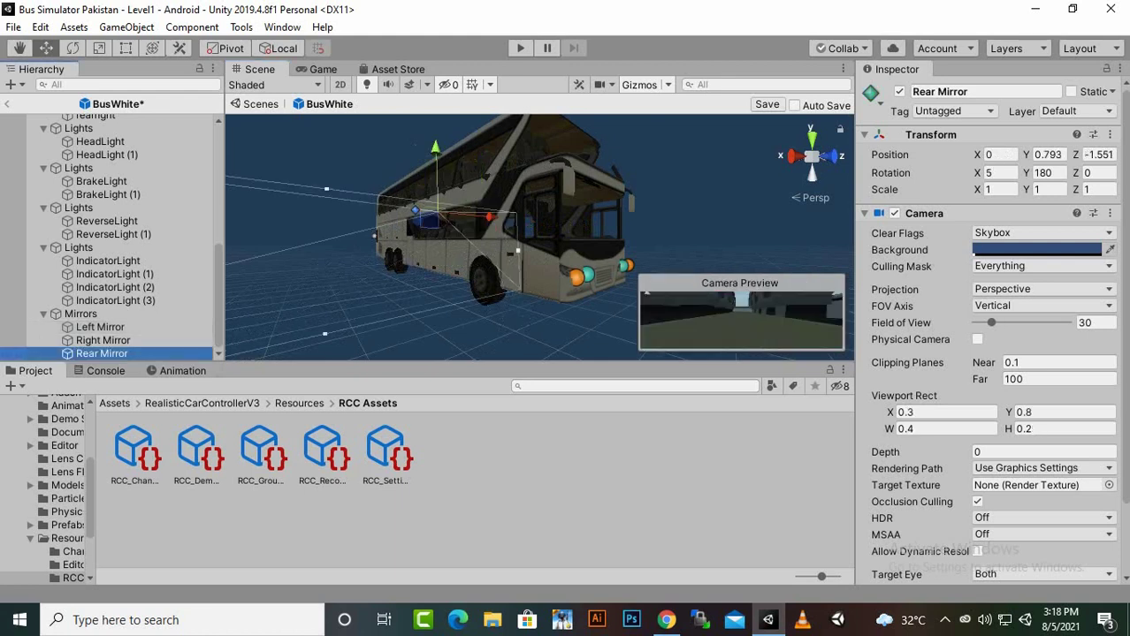
drag(434, 152, 434, 130)
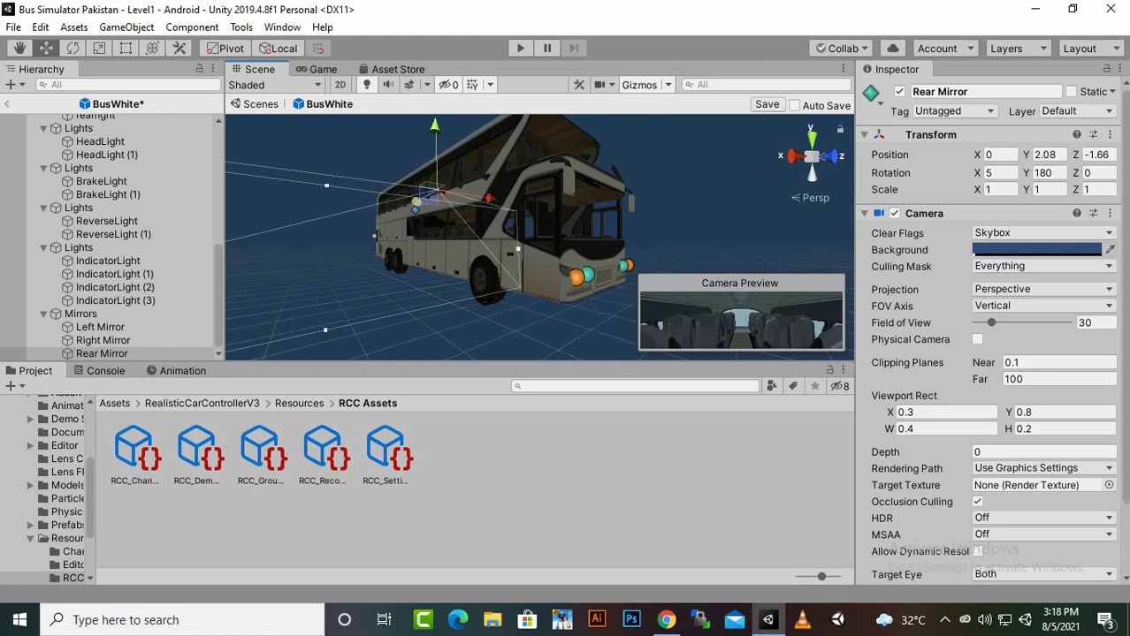
- Move the Rear Mirror camera to the front of the bus at Y 2.12 and Z 5.04
drag(417, 202, 480, 163)
scroll(480, 164, down, 2)
drag(518, 118, 518, 129)
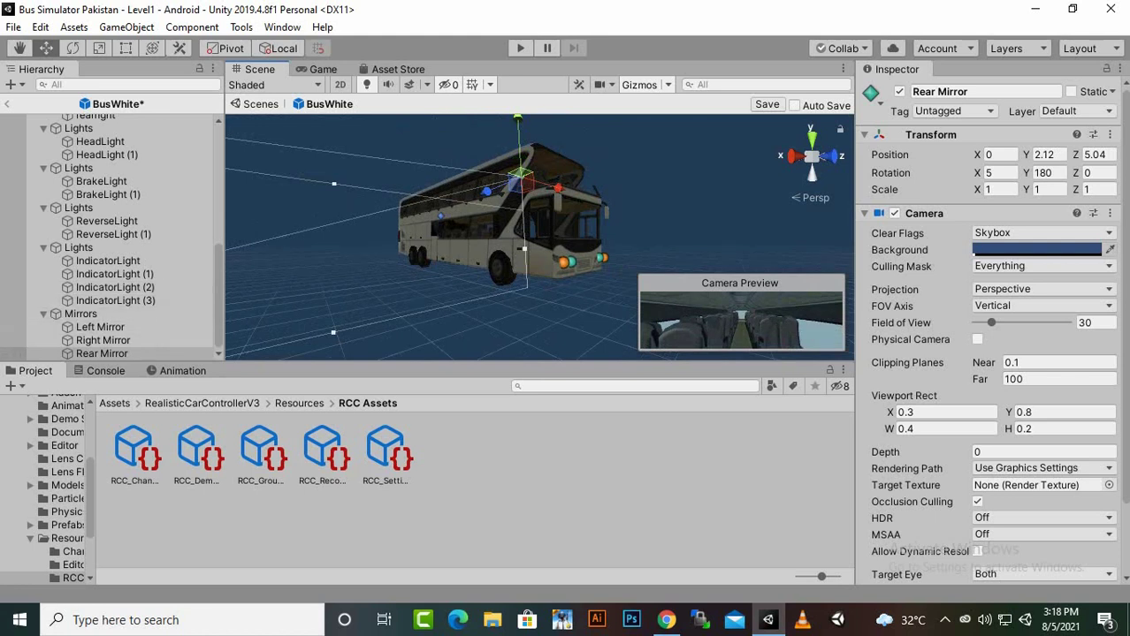
- Add a Realistic Car Controller hood camera to the root BusWhite vehicle
scroll(106, 146, up, 10)
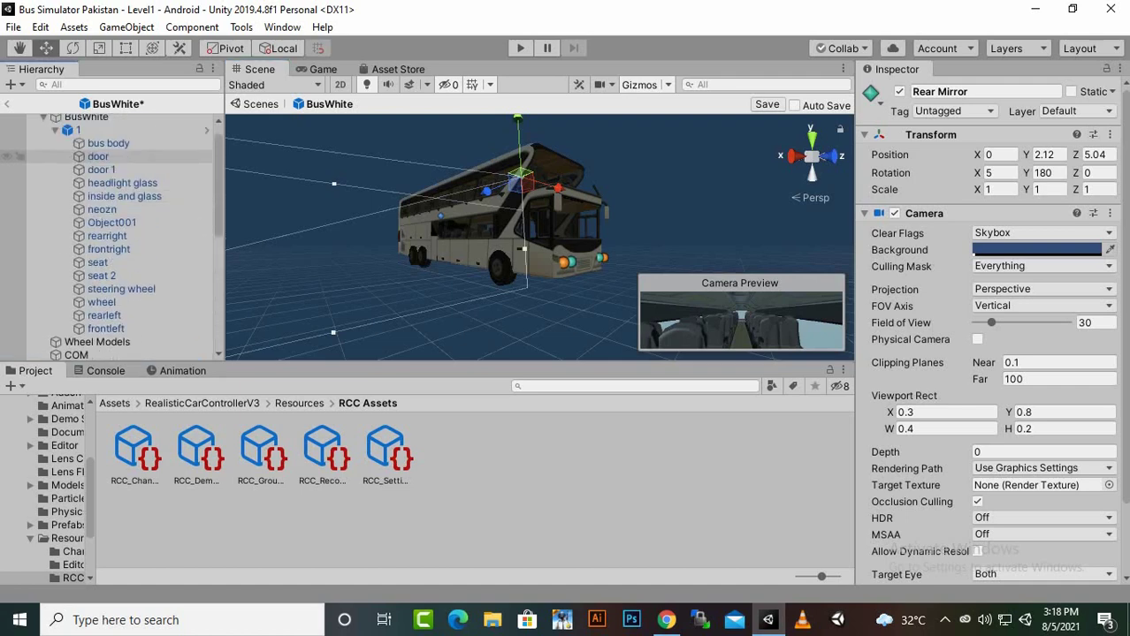
scroll(106, 142, up, 1)
click(74, 120)
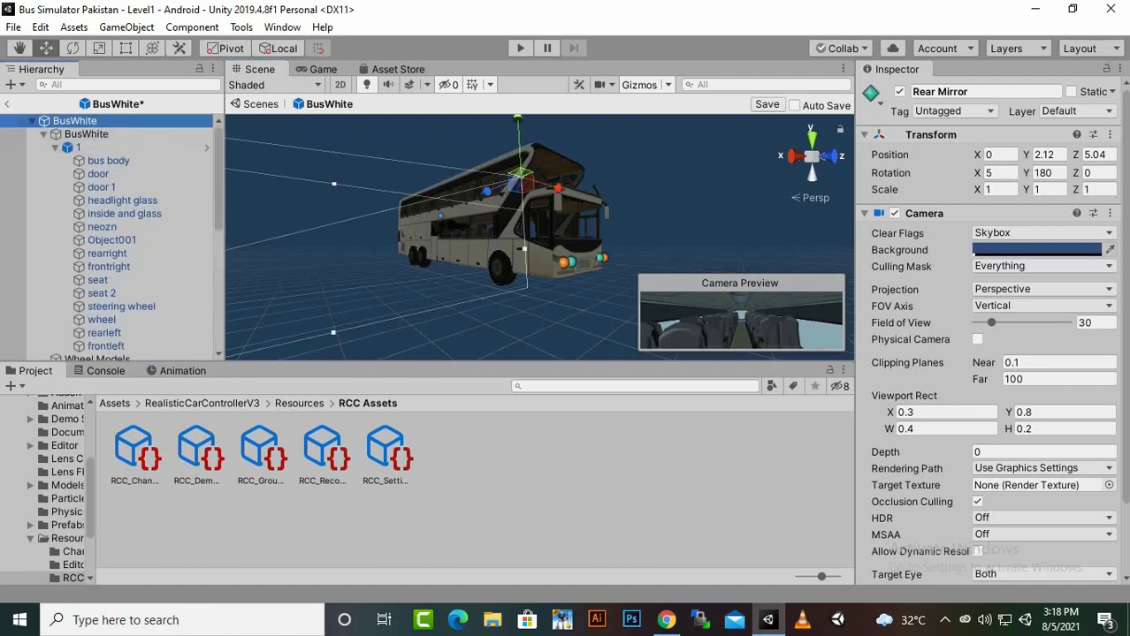
click(242, 27)
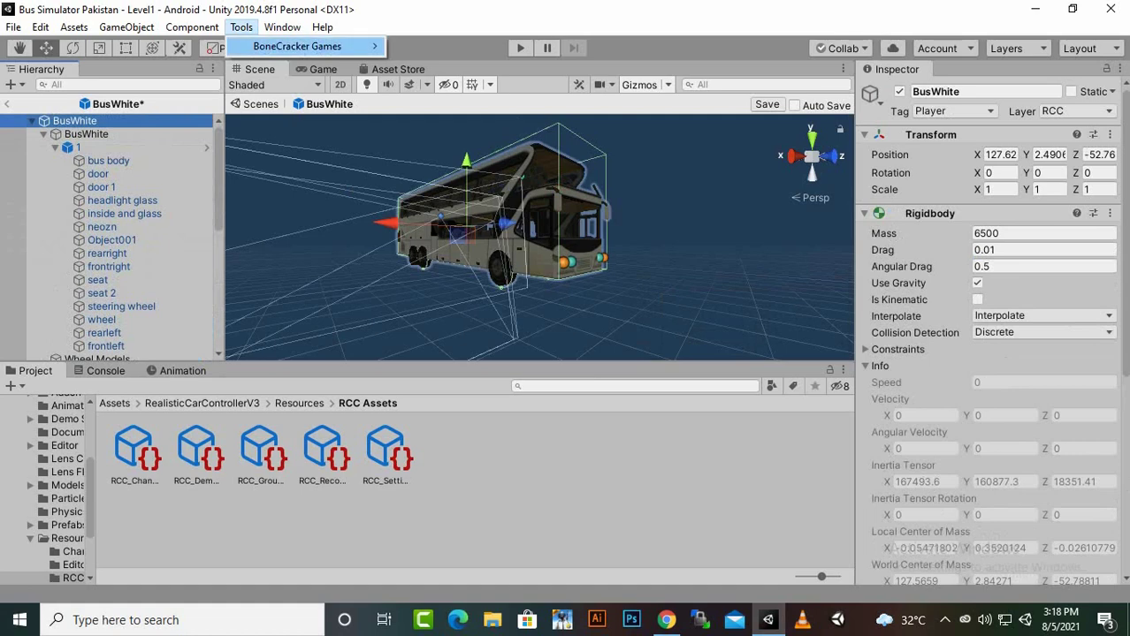
mouse_move(297, 46)
mouse_move(460, 46)
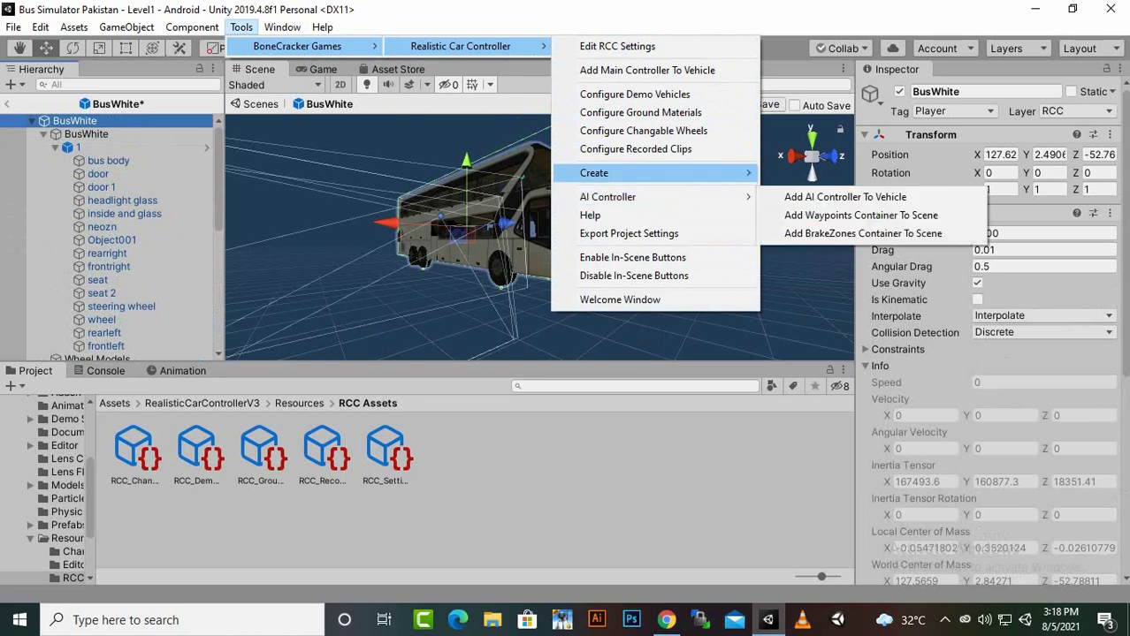
mouse_move(619, 173)
mouse_move(803, 173)
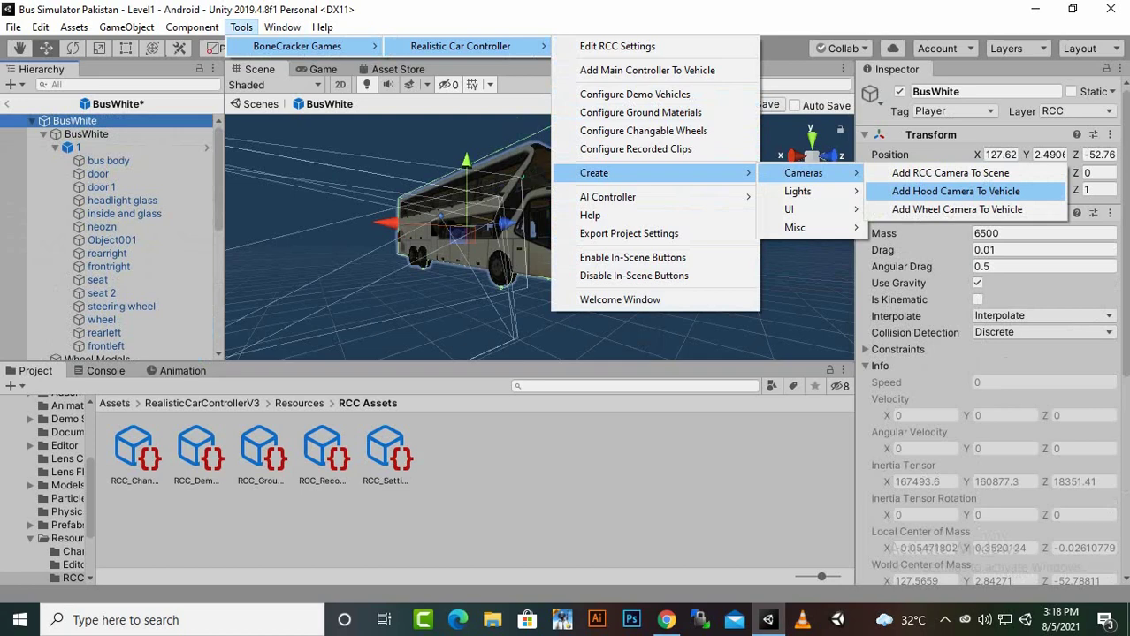
click(955, 191)
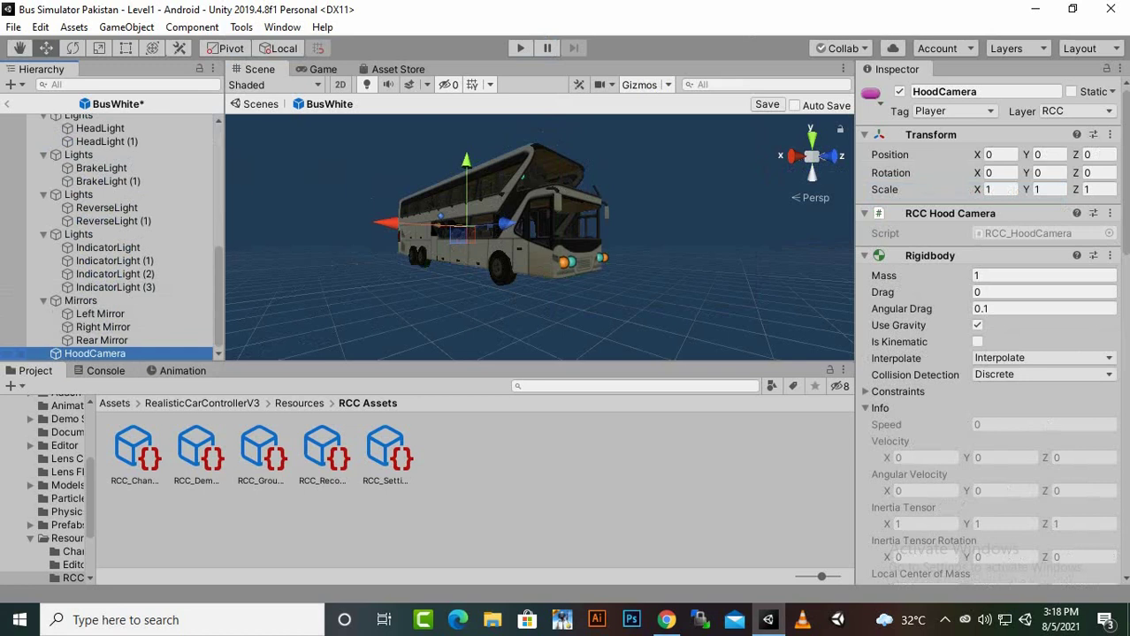
- Move the HoodCamera forward into the driver's cabin at Y -0.19 and Z 7.39, and align the scene view to it
alt+drag(372, 142, 626, 211)
scroll(539, 237, up, 10)
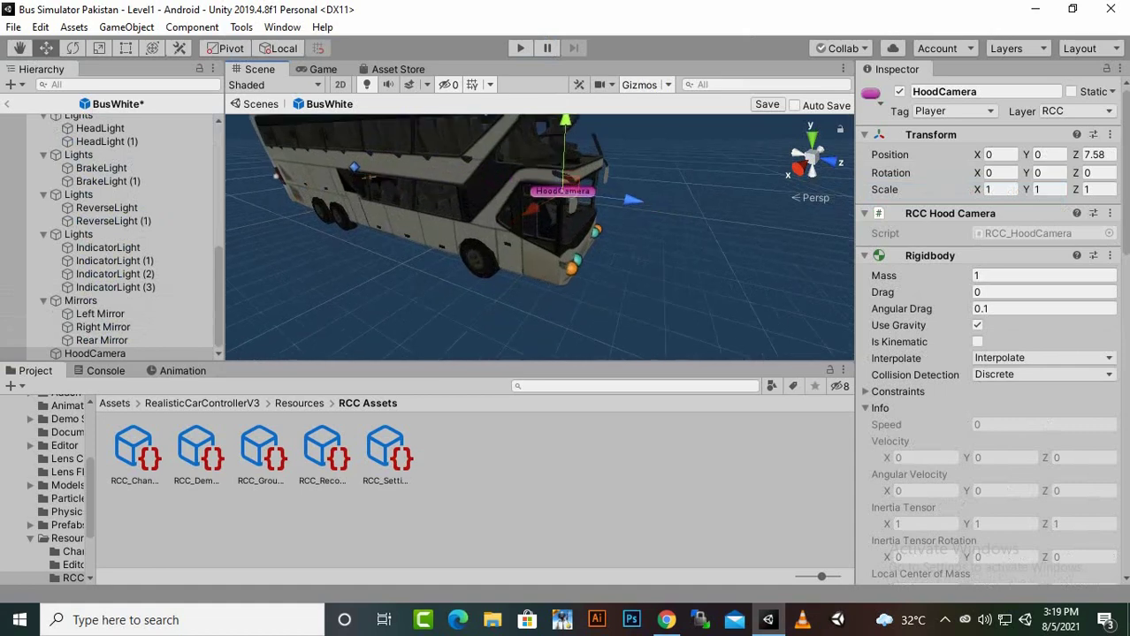
scroll(540, 237, down, 3)
alt+drag(539, 237, 485, 239)
drag(610, 161, 600, 172)
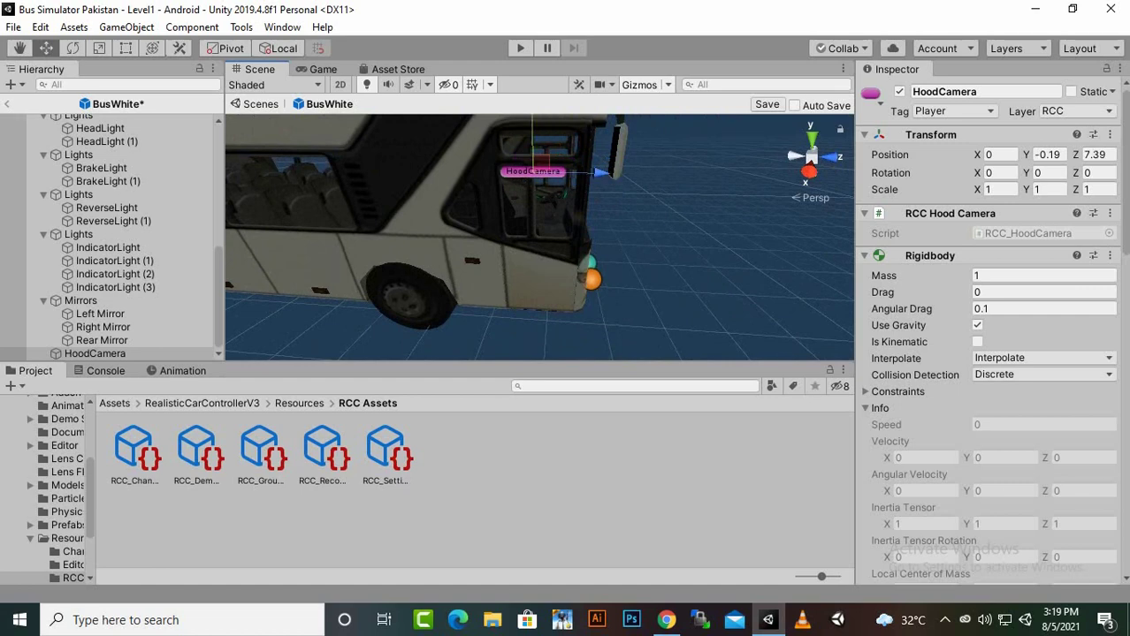
click(74, 27)
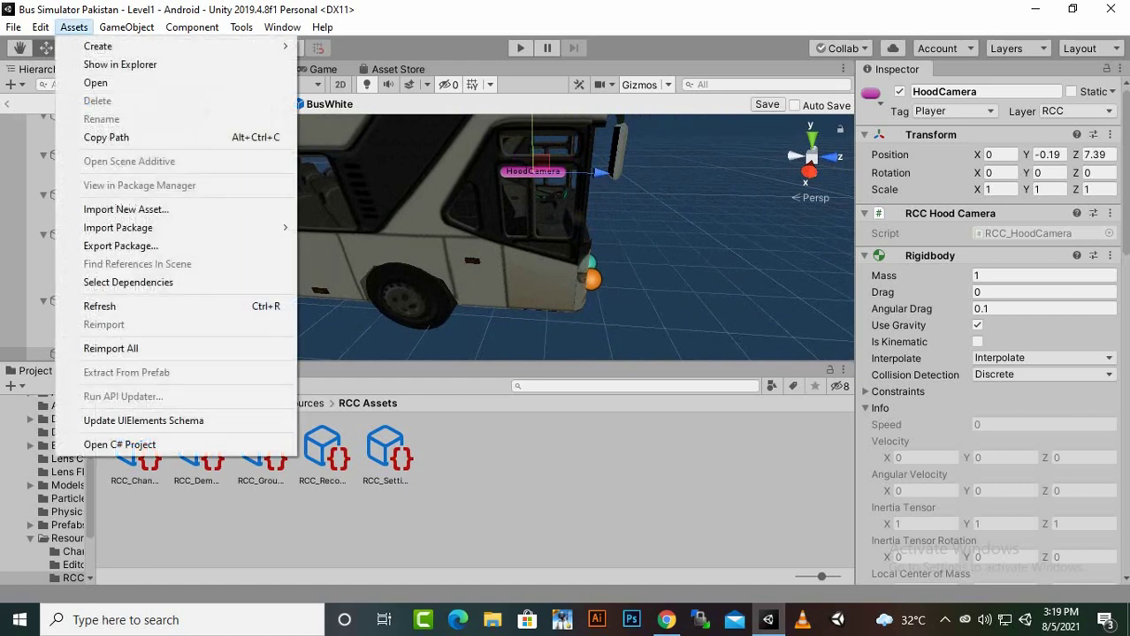
mouse_move(40, 26)
mouse_move(127, 26)
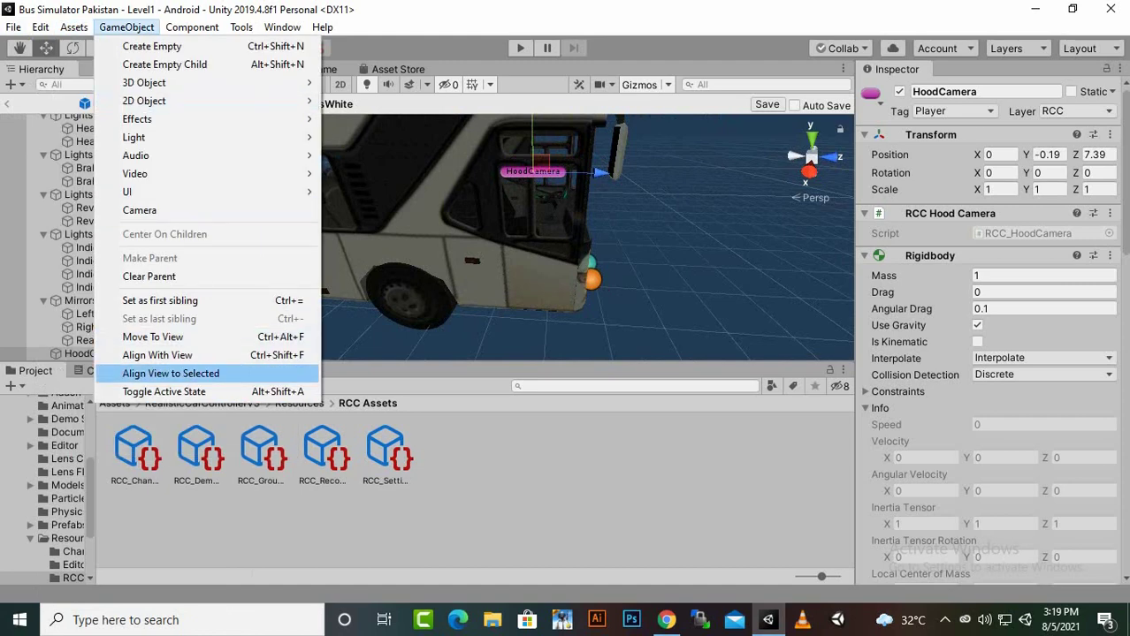
click(171, 373)
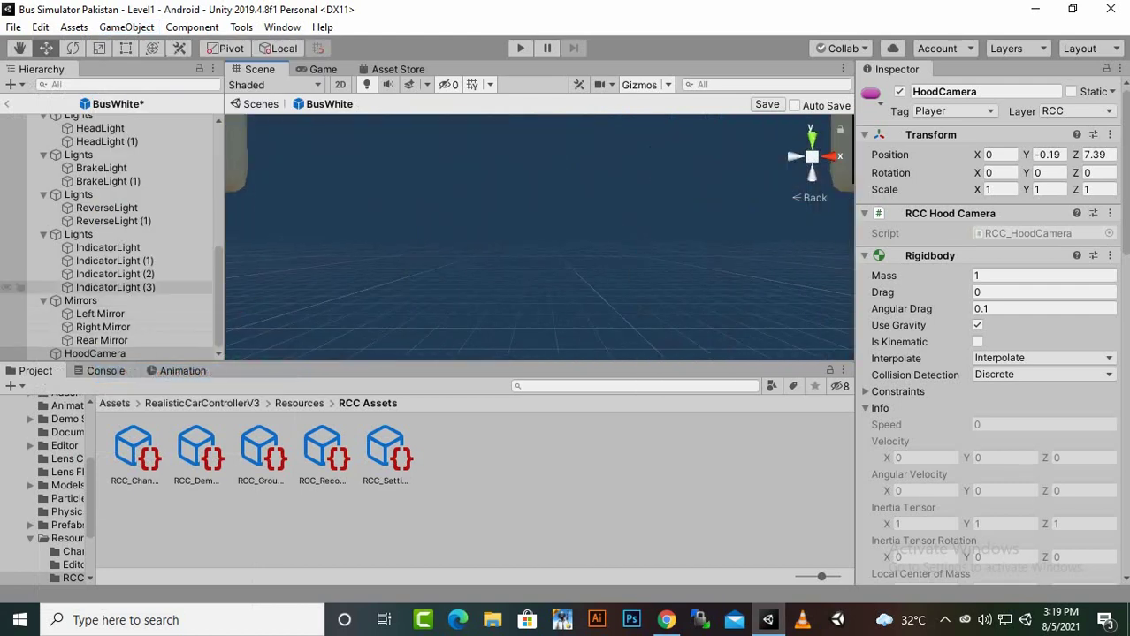
- Move the HoodCamera back and down to Y -0.38 and Z 6.58, and check its view by aligning the scene view to it
scroll(540, 237, down, 6)
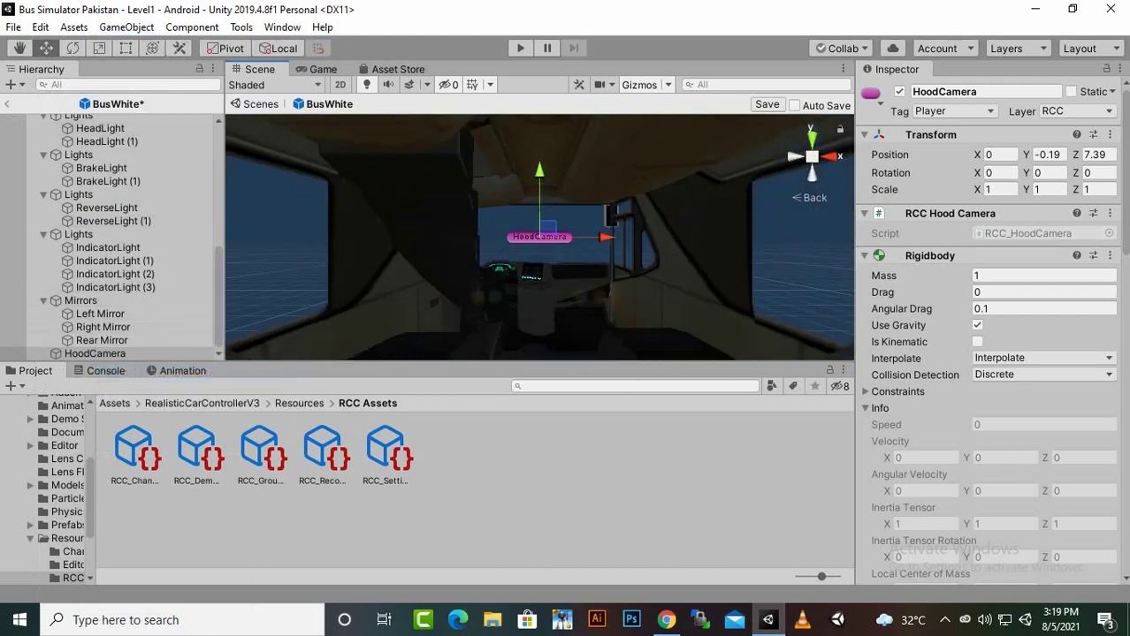
alt+drag(539, 237, 442, 261)
alt+drag(287, 282, 284, 265)
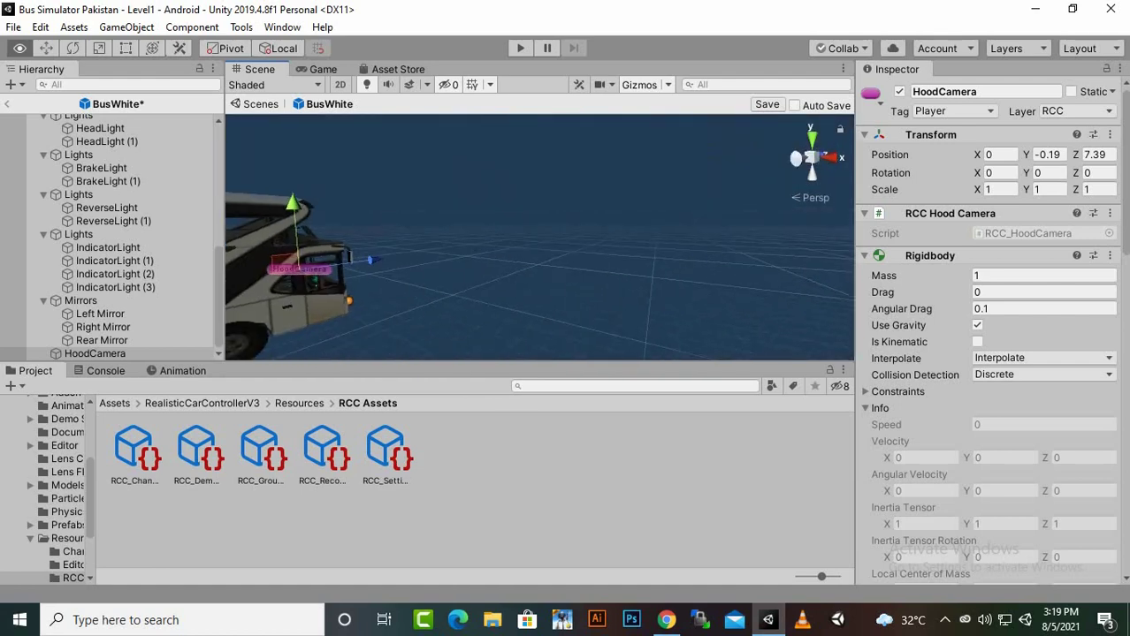
drag(369, 260, 346, 261)
drag(260, 209, 260, 215)
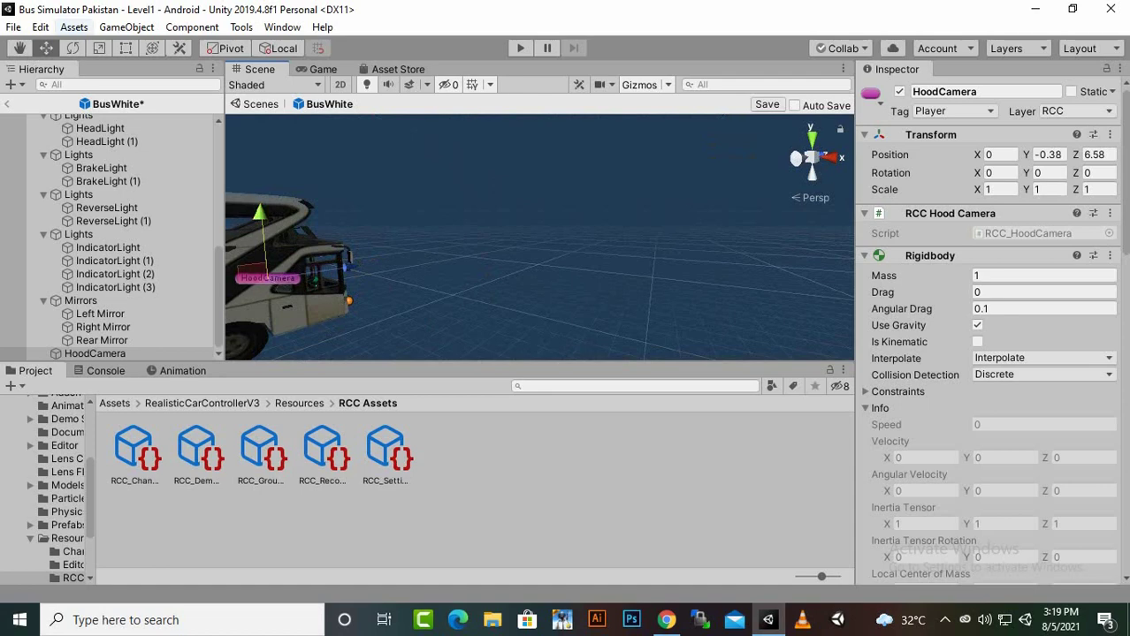
click(40, 26)
mouse_move(73, 27)
mouse_move(126, 27)
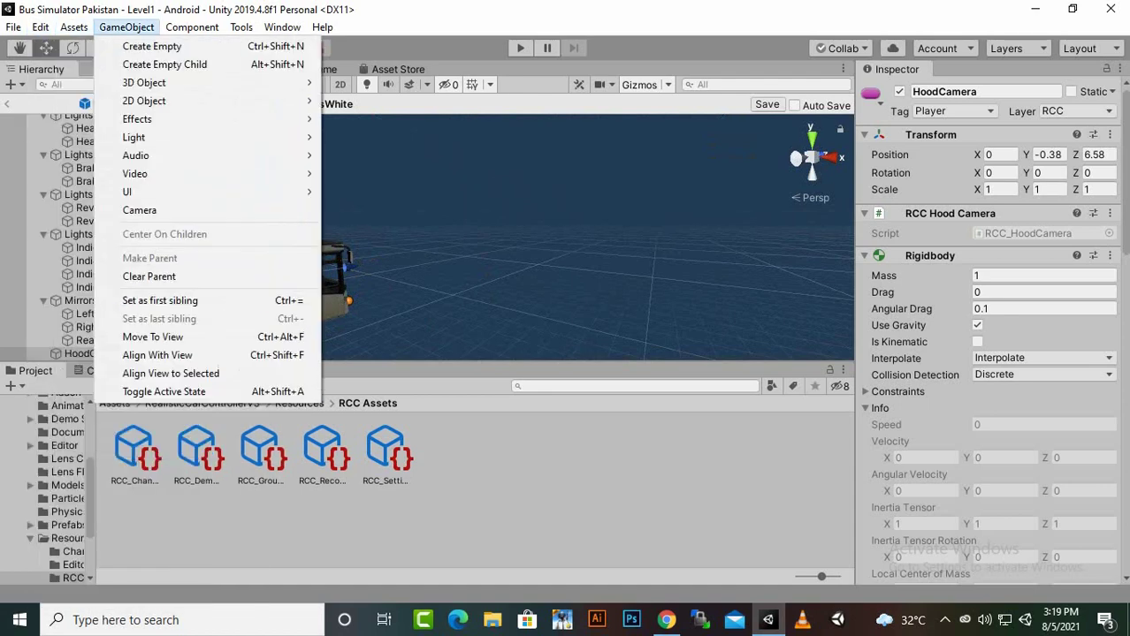
click(177, 372)
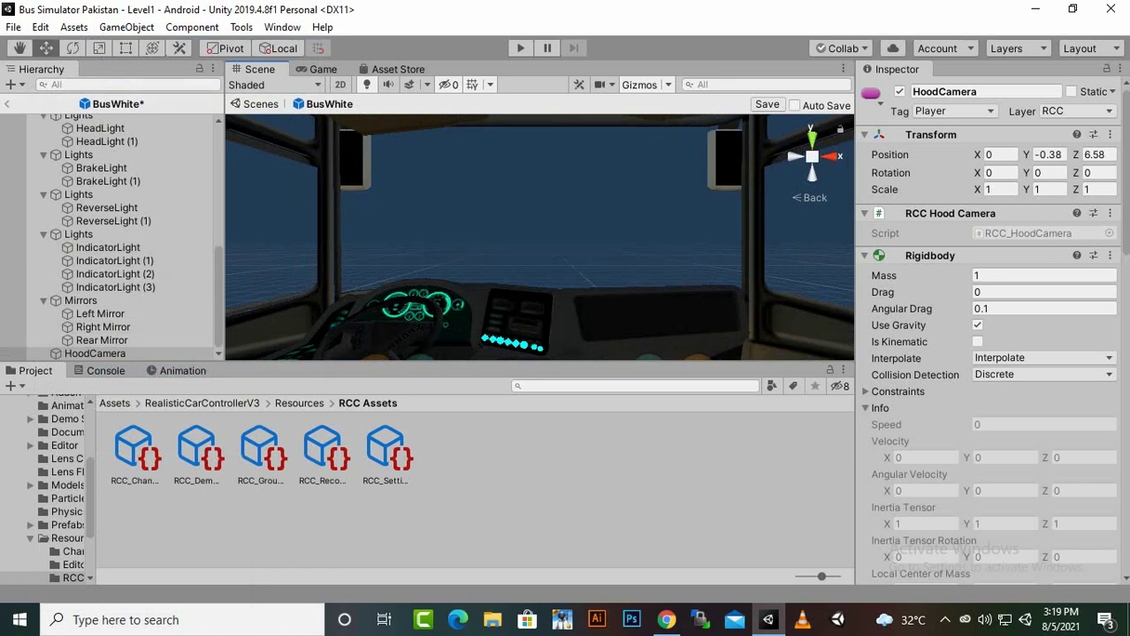
- Shift the HoodCamera sideways behind the steering wheel to X -0.73 and realign the scene view to it
scroll(539, 237, down, 5)
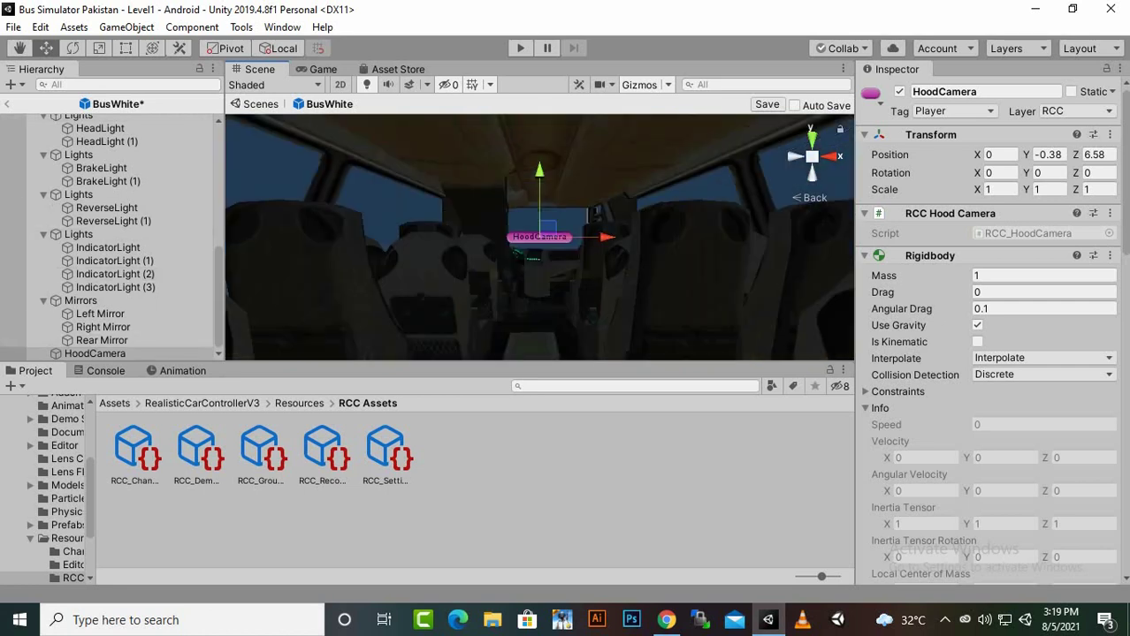
drag(607, 237, 573, 257)
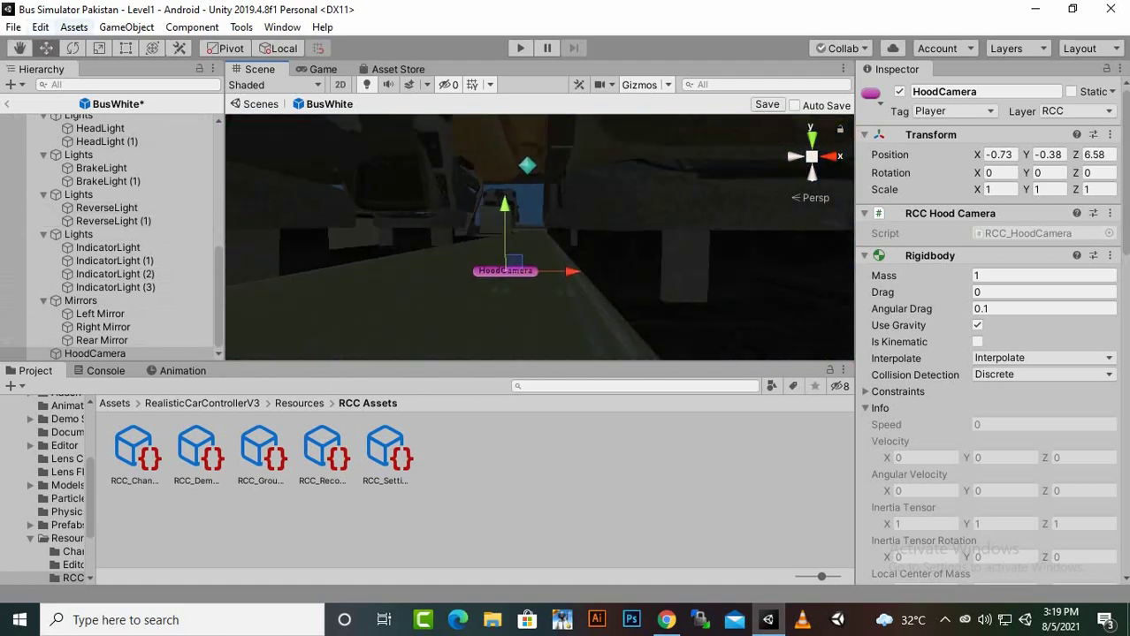
click(127, 27)
click(168, 373)
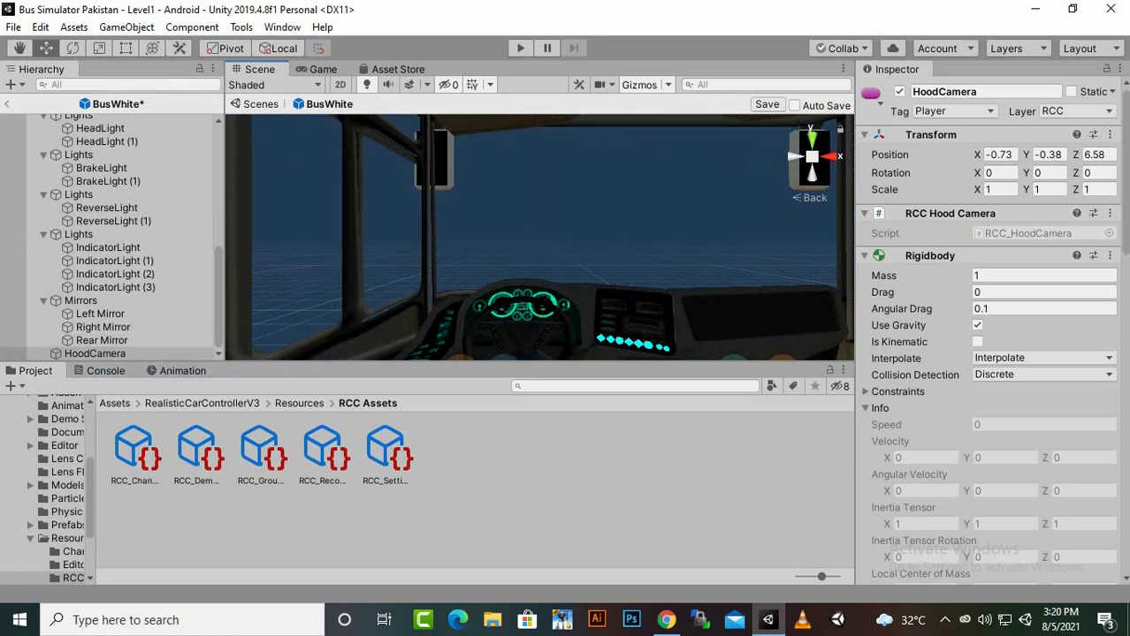
- Add a Realistic Car Controller wheel camera to the root BusWhite vehicle
scroll(106, 234, up, 5)
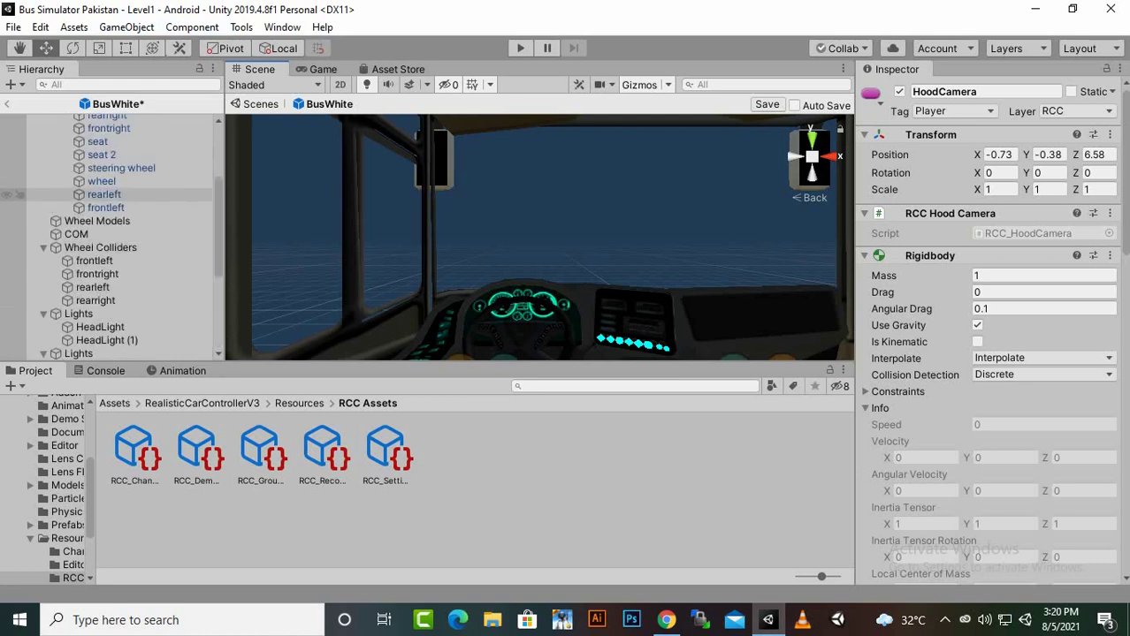
scroll(106, 234, up, 3)
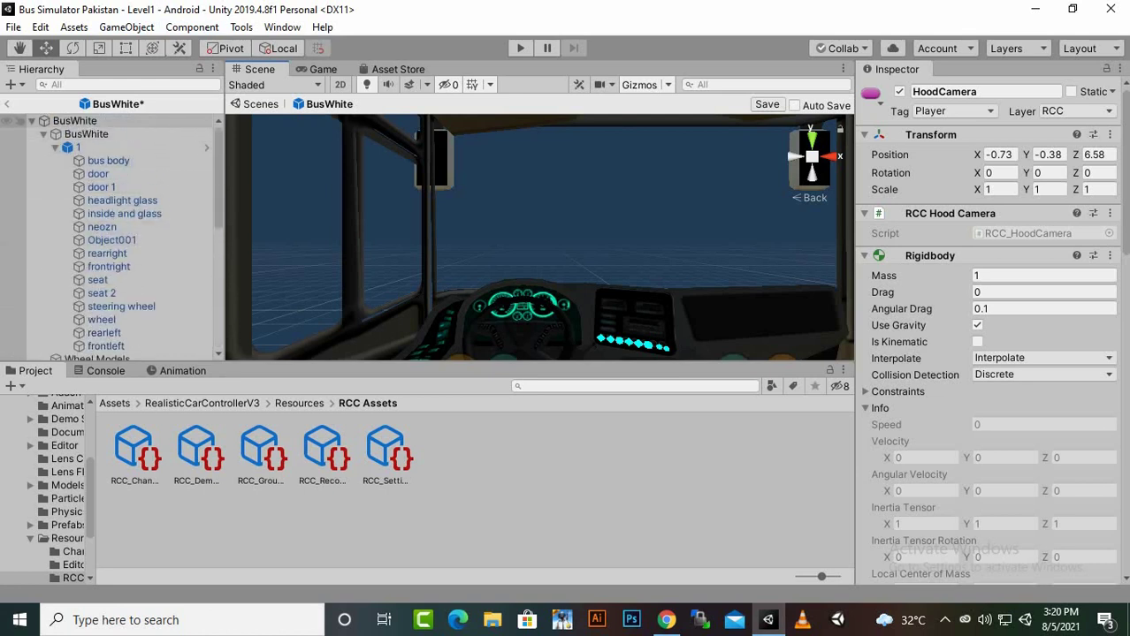
click(75, 120)
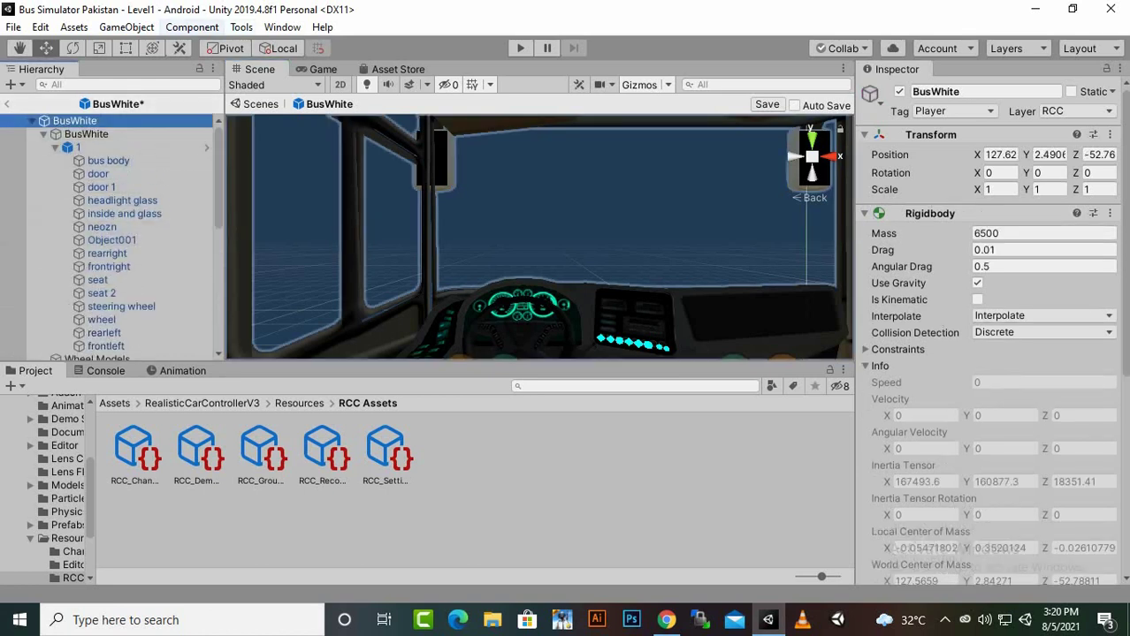
click(242, 27)
mouse_move(297, 46)
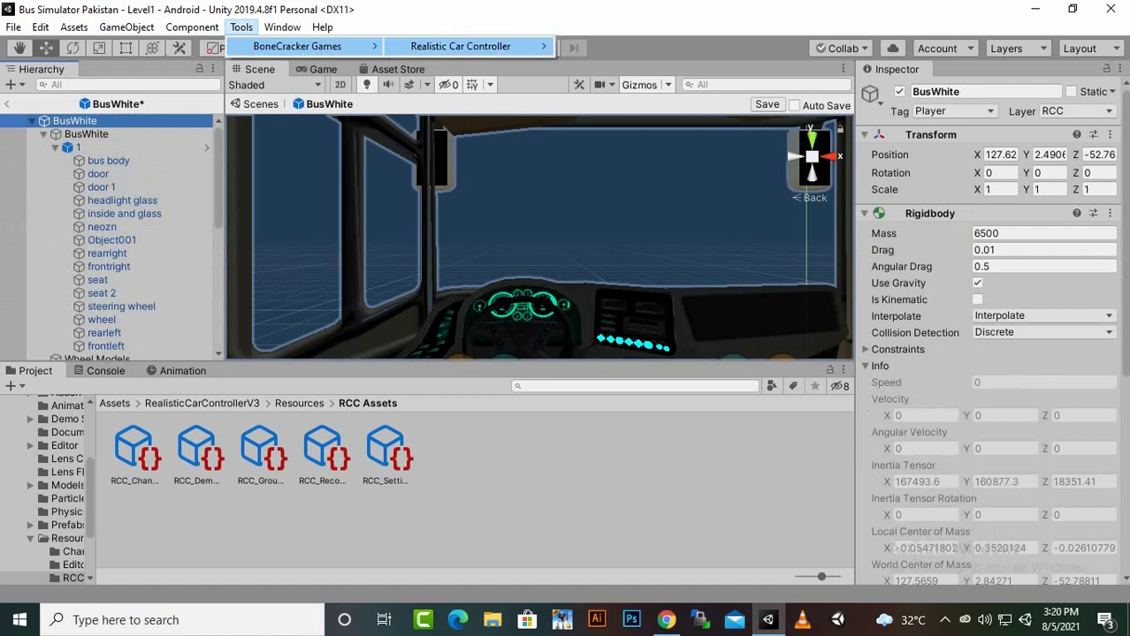
mouse_move(460, 46)
mouse_move(619, 172)
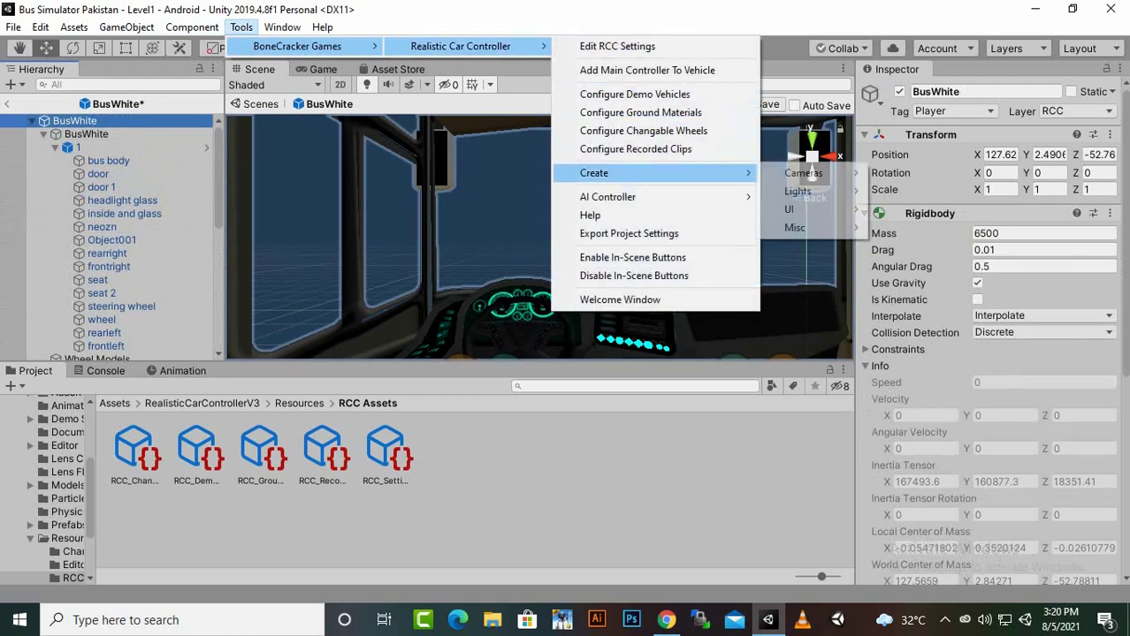
mouse_move(803, 173)
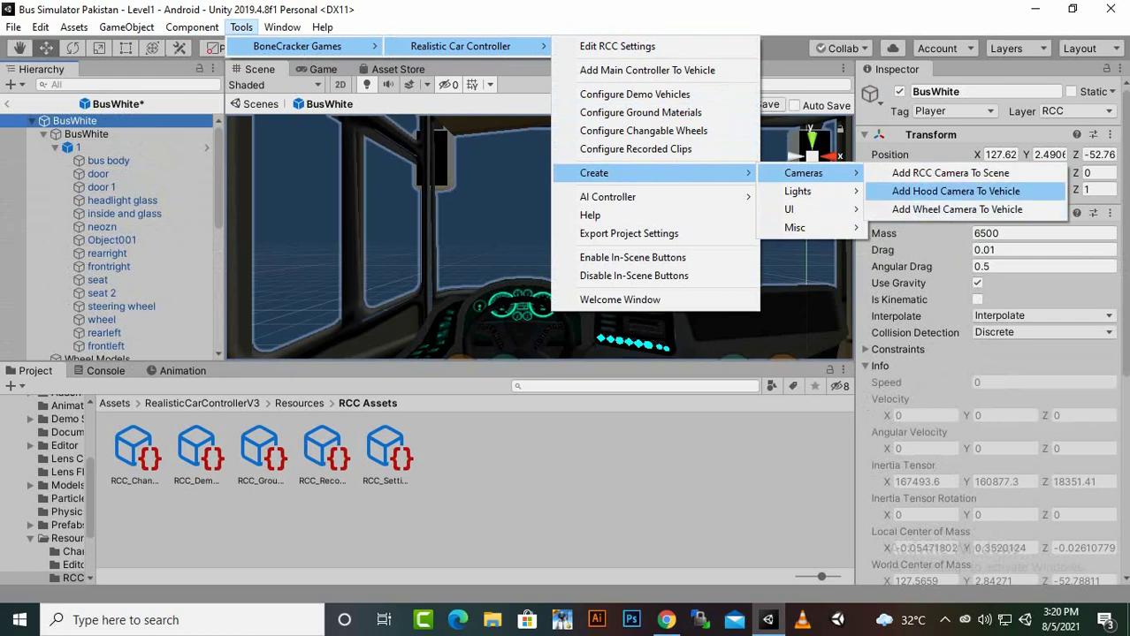
click(957, 209)
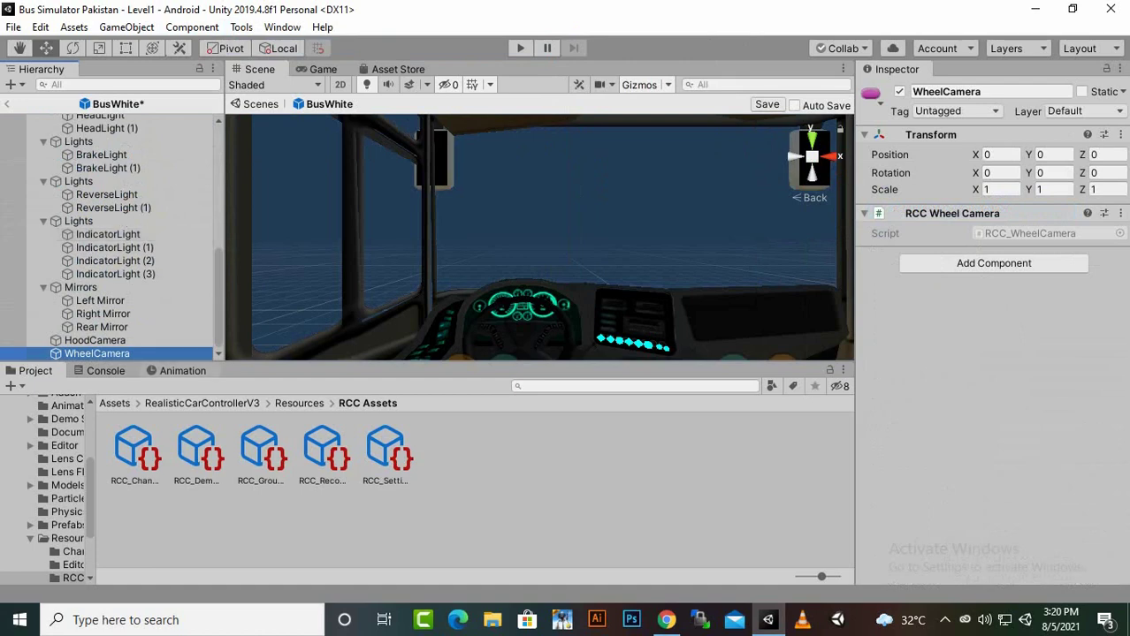
- Move the WheelCamera out to the side of the bus at X -2.01 and align the scene view to it
key(f)
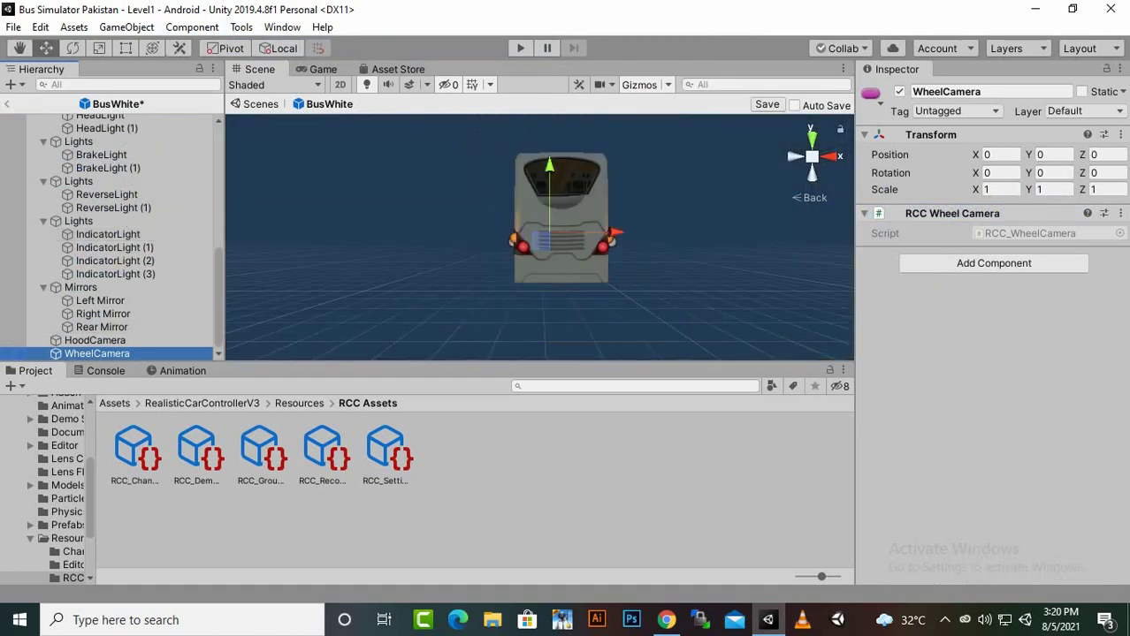
alt+drag(566, 239, 380, 261)
scroll(540, 237, up, 5)
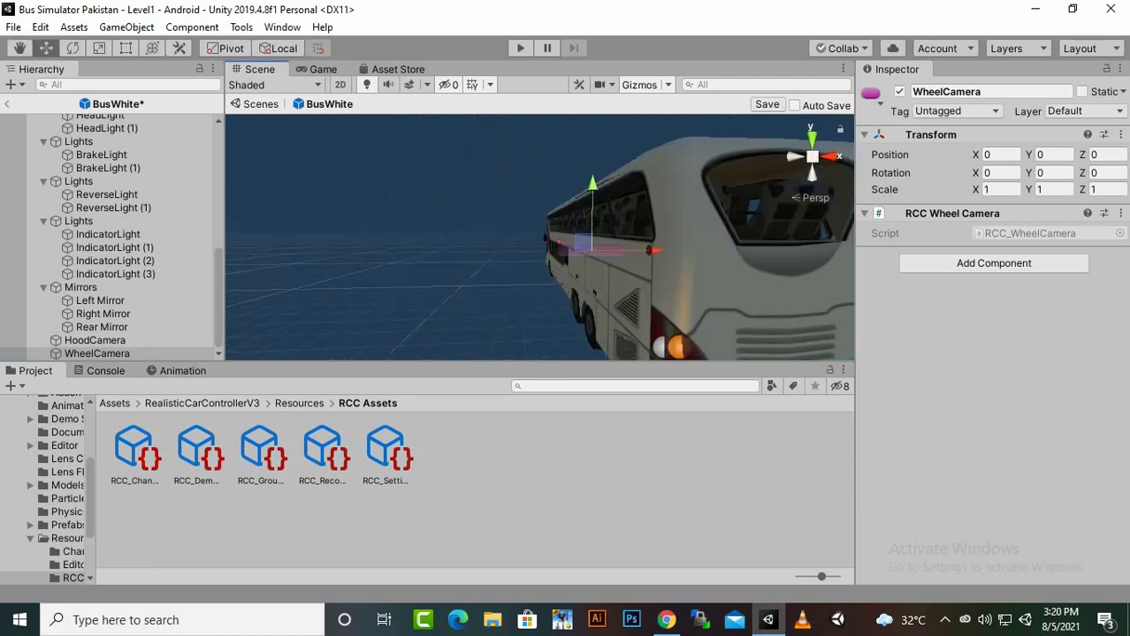
drag(665, 253, 672, 278)
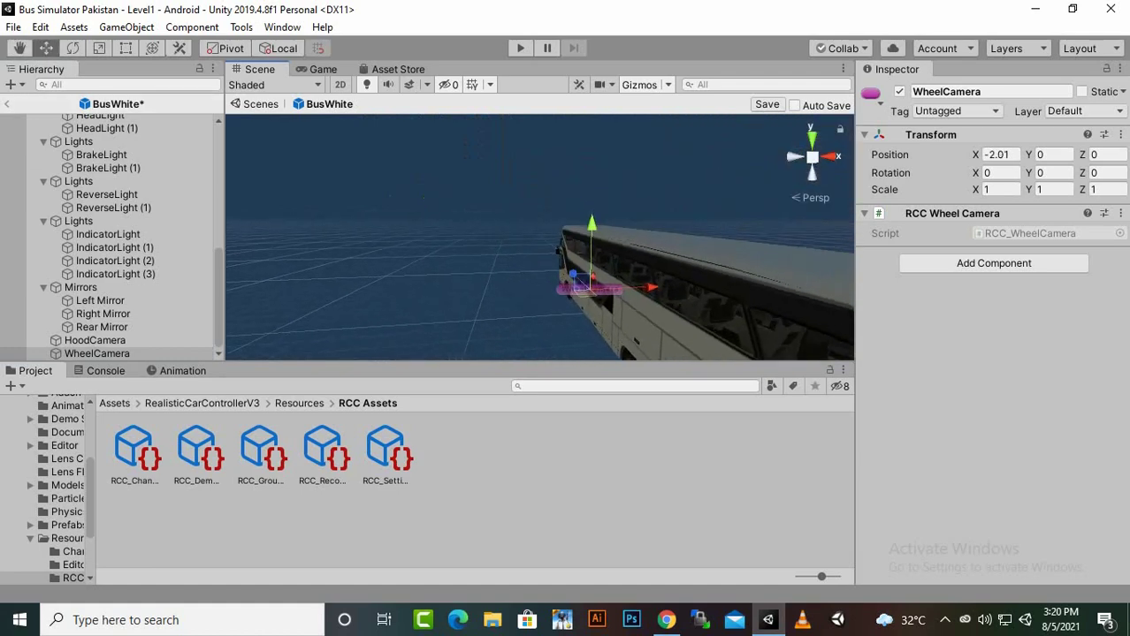
click(126, 27)
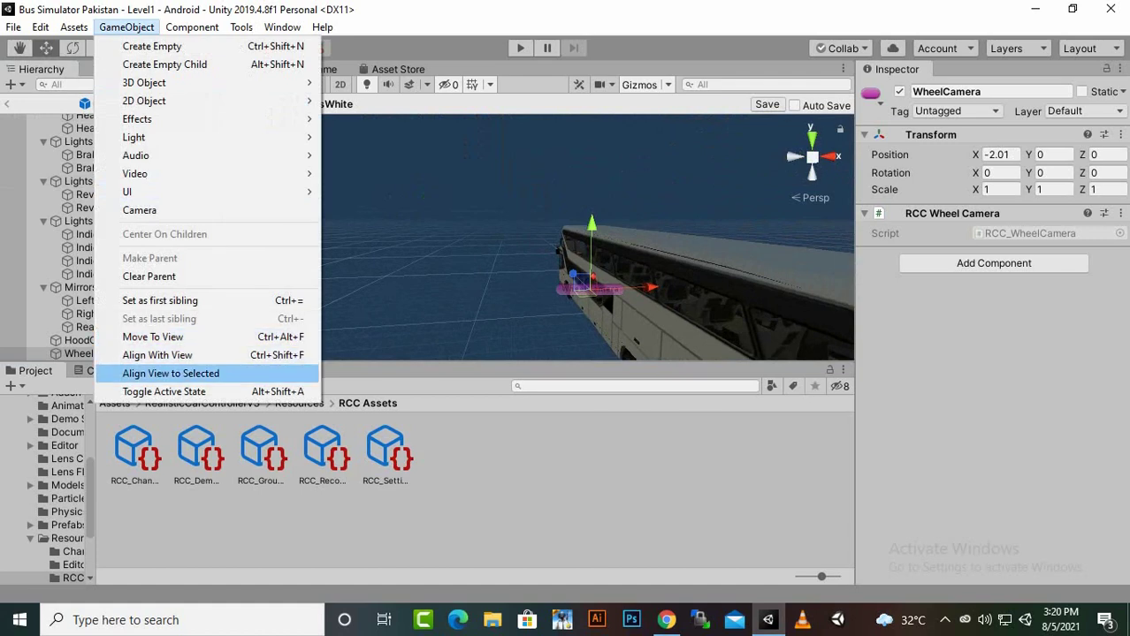
click(171, 373)
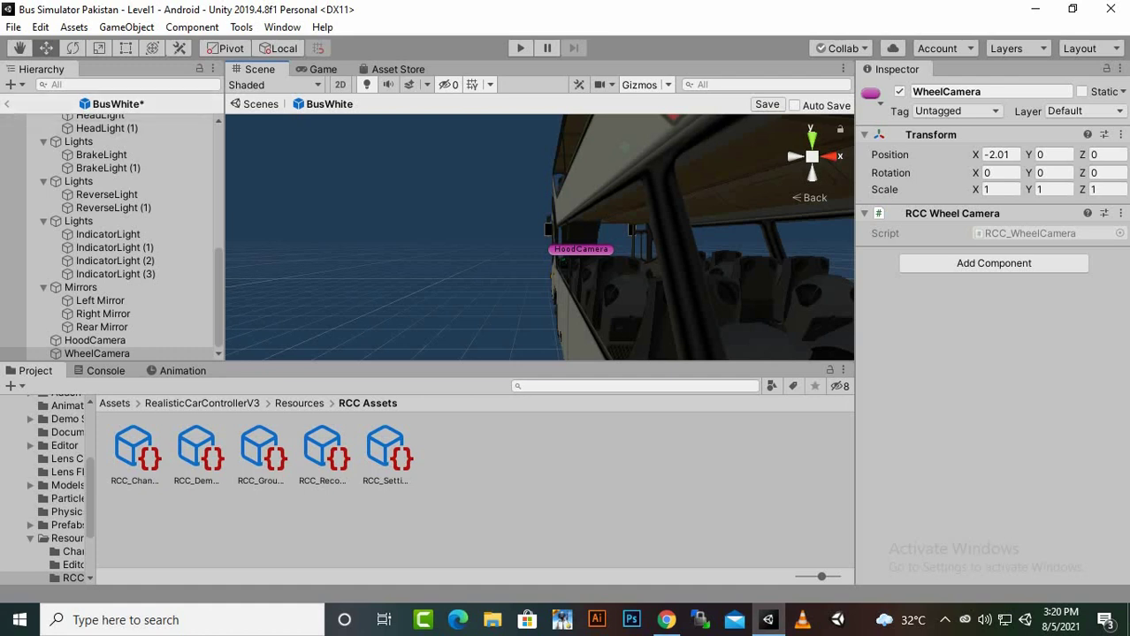
- Shift the WheelCamera farther outward from the bus side to X -2.21
click(902, 155)
mouse_move(975, 155)
mouse_down()
mouse_move(962, 155)
mouse_move(974, 154)
mouse_up()
scroll(726, 214, down, 2)
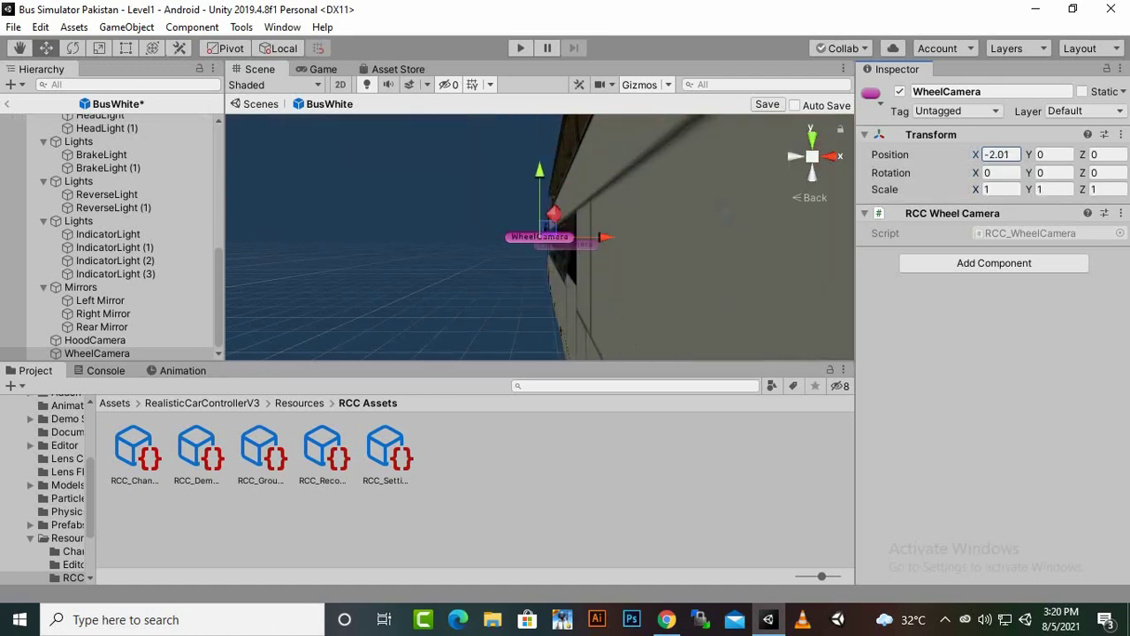
alt+drag(726, 214, 736, 229)
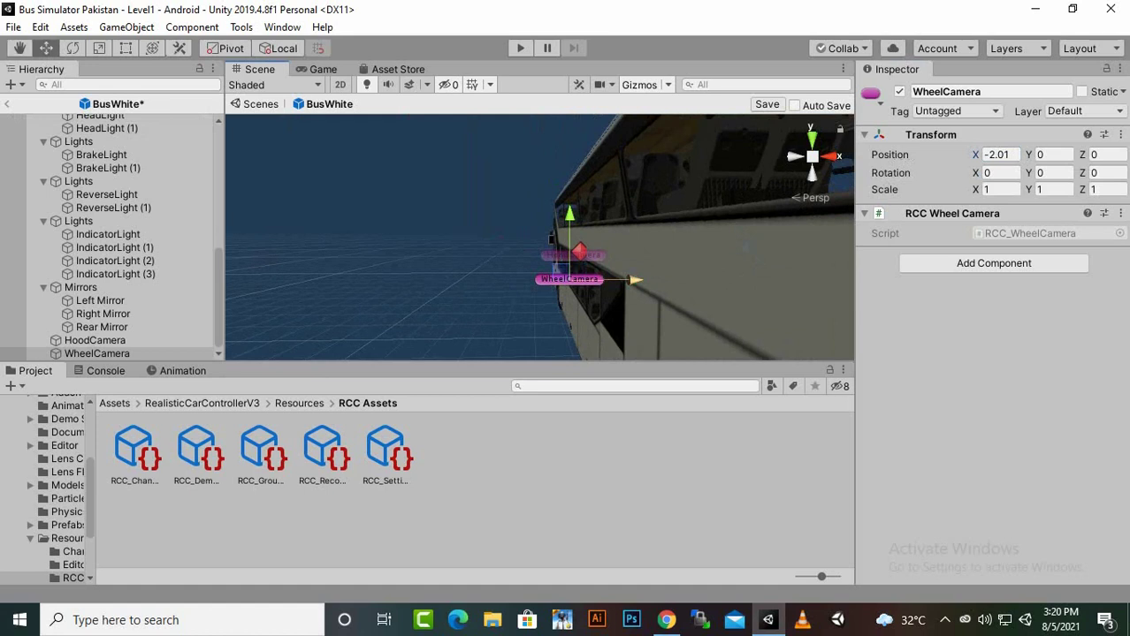
drag(633, 280, 624, 280)
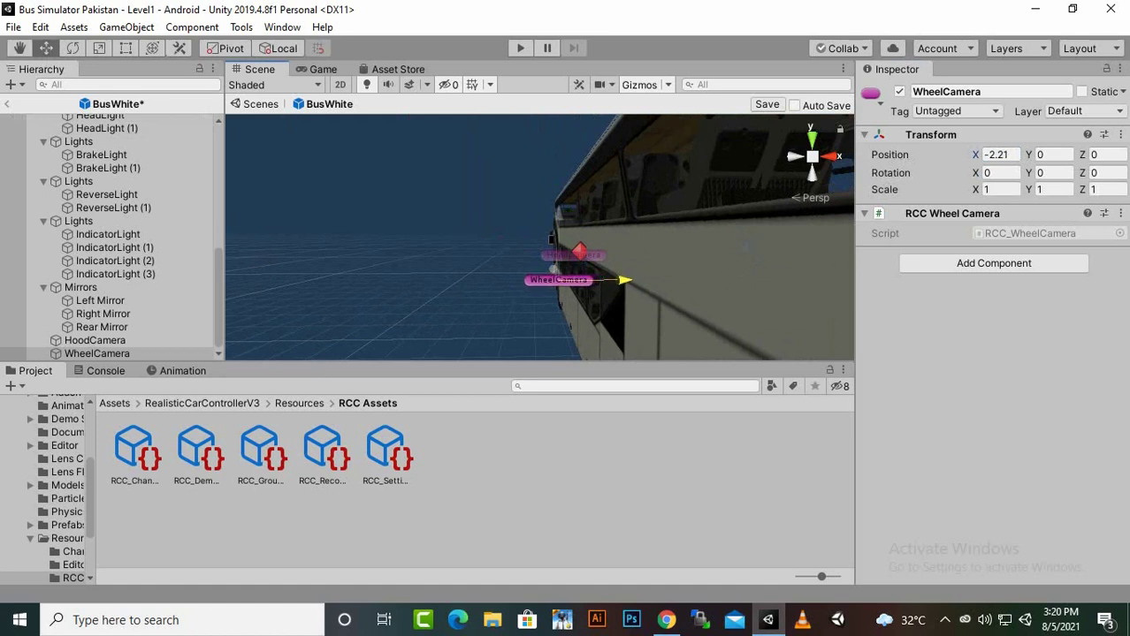
- Lower the WheelCamera to Y -0.29 and align the scene view to it
drag(557, 216, 557, 234)
click(74, 28)
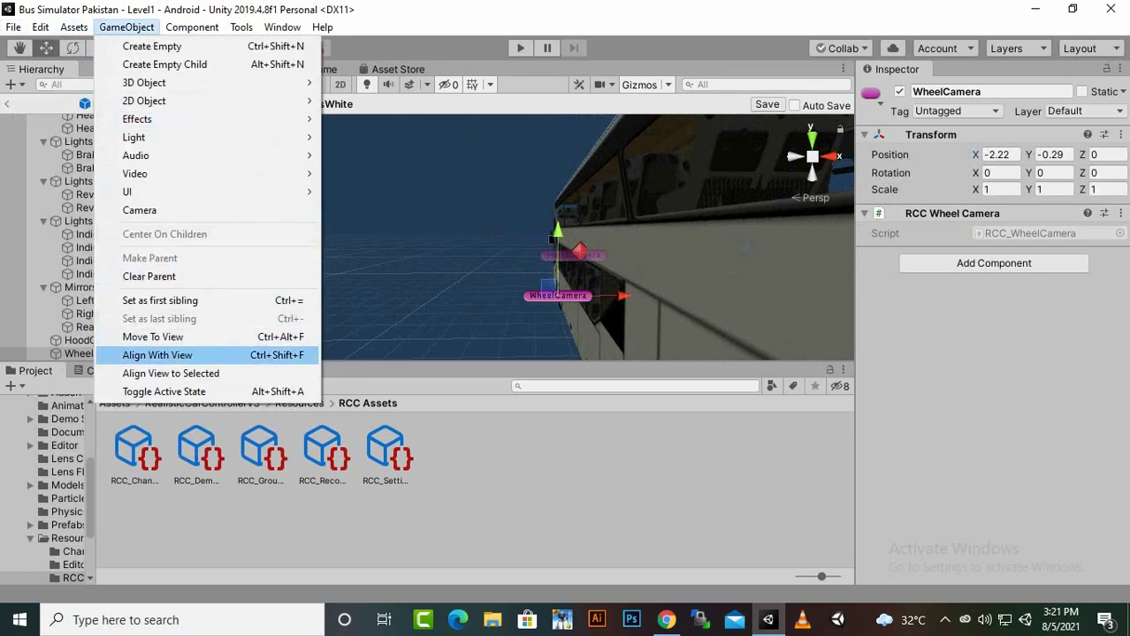
click(171, 374)
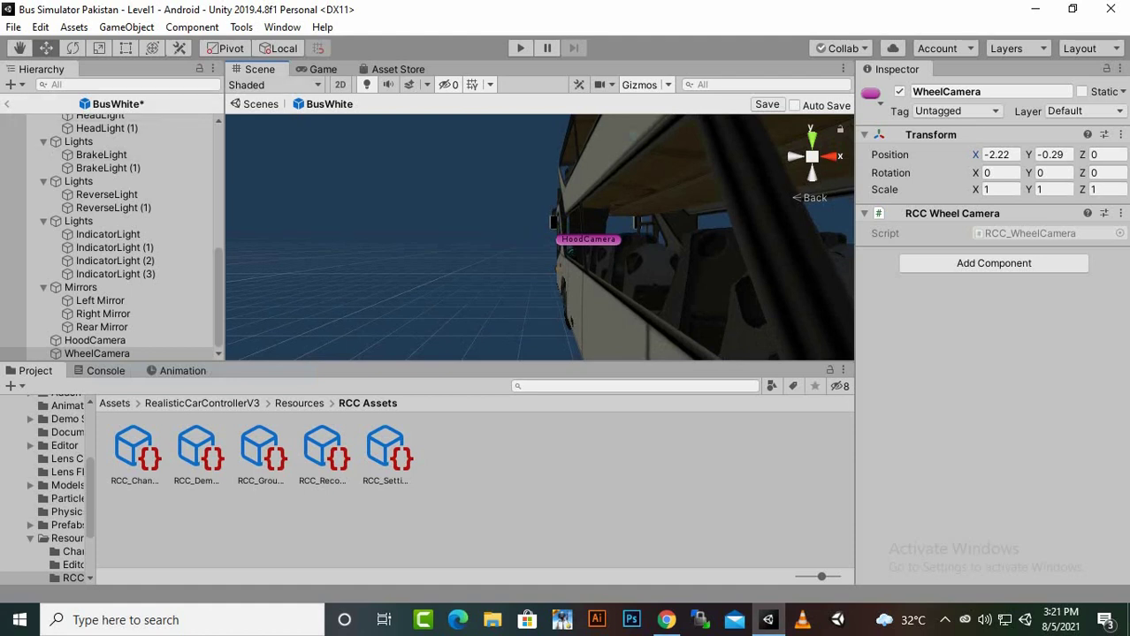
- Move the WheelCamera forward along the bus to Z 1.85 and outward to X -2.42, and realign the scene view to it
key(f)
key(s)
mouse_move(539, 237)
right_down()
mouse_move(504, 221)
mouse_move(495, 231)
mouse_move(530, 232)
right_up()
key(a)
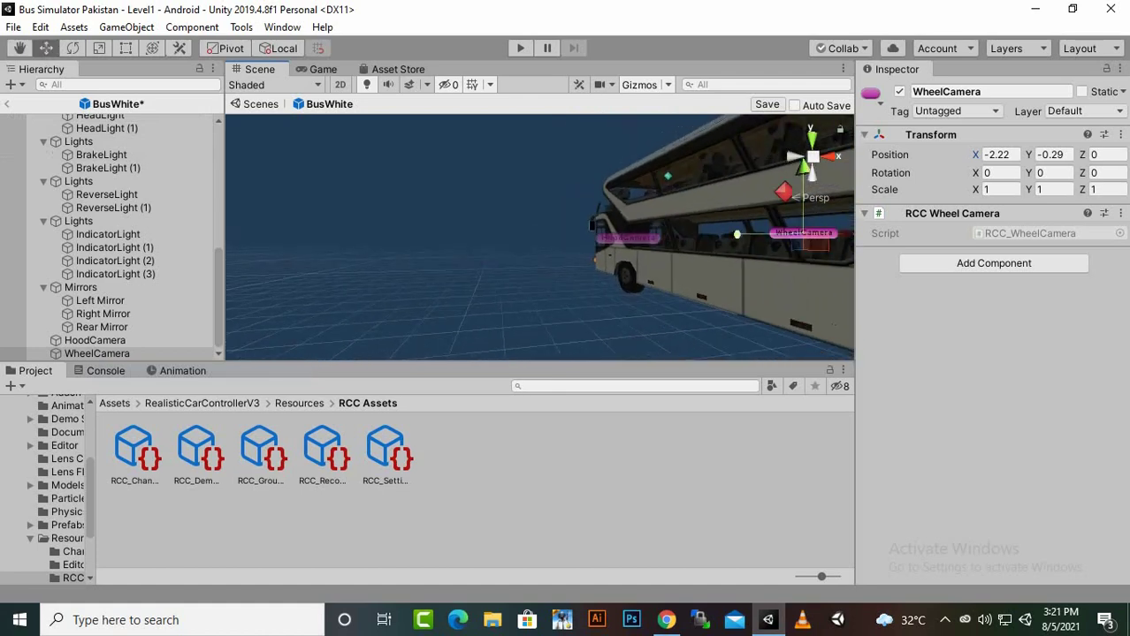
drag(738, 234, 644, 234)
alt+drag(643, 235, 643, 287)
drag(747, 333, 736, 338)
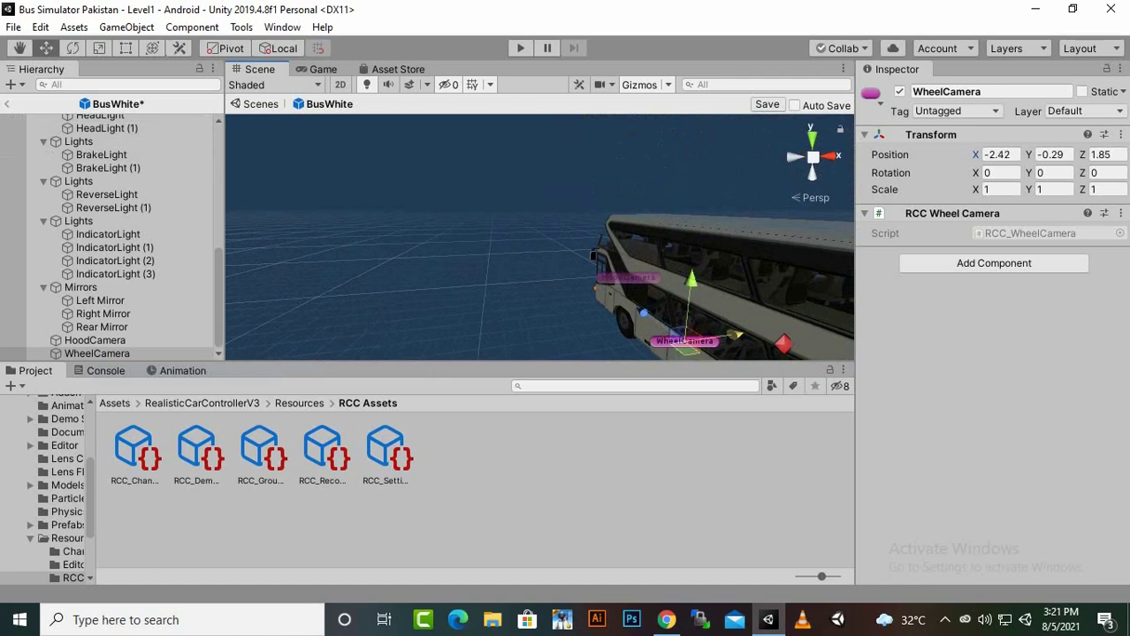
click(191, 27)
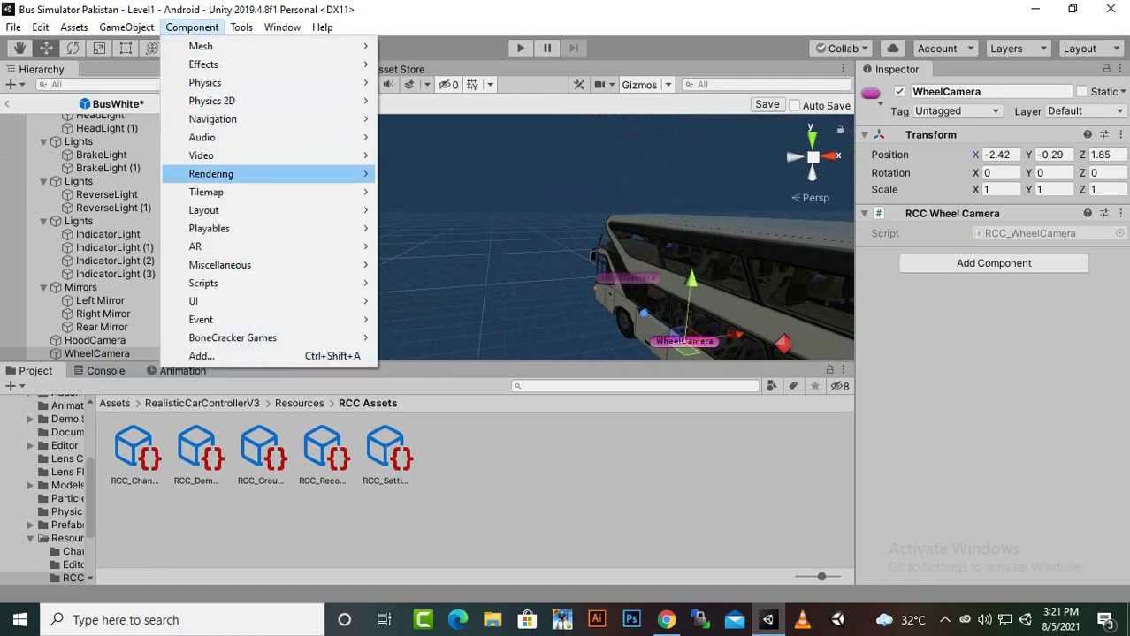
mouse_move(126, 27)
click(170, 373)
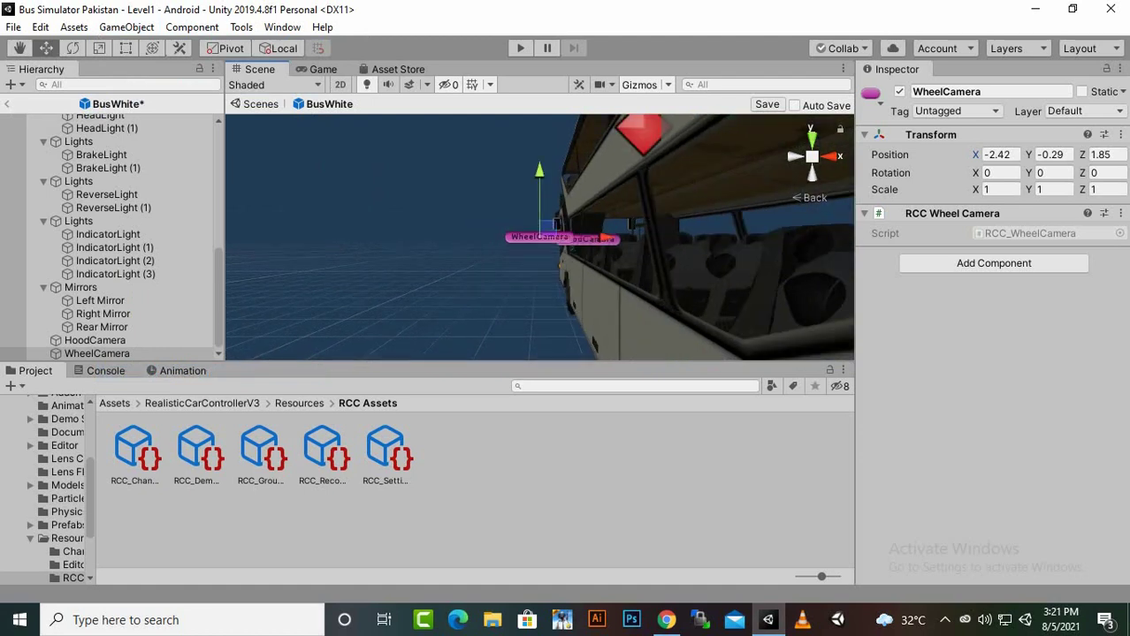
- Save the BusWhite prefab, collapse its hierarchy and return to the Level1 scene
key(ctrl+s)
scroll(133, 237, up, 8)
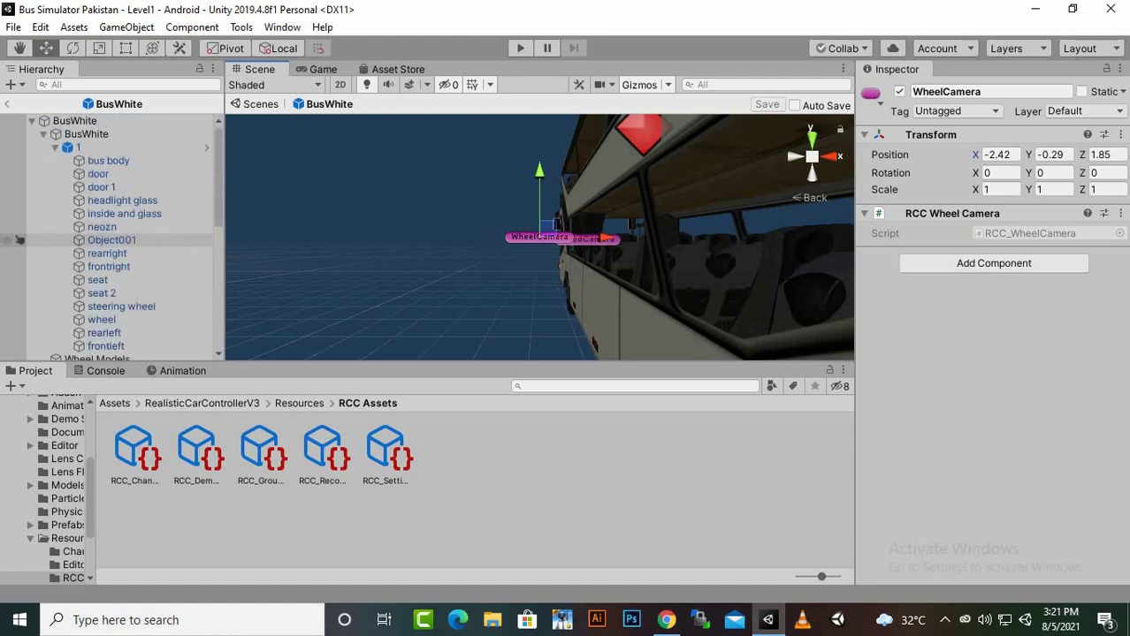
click(32, 120)
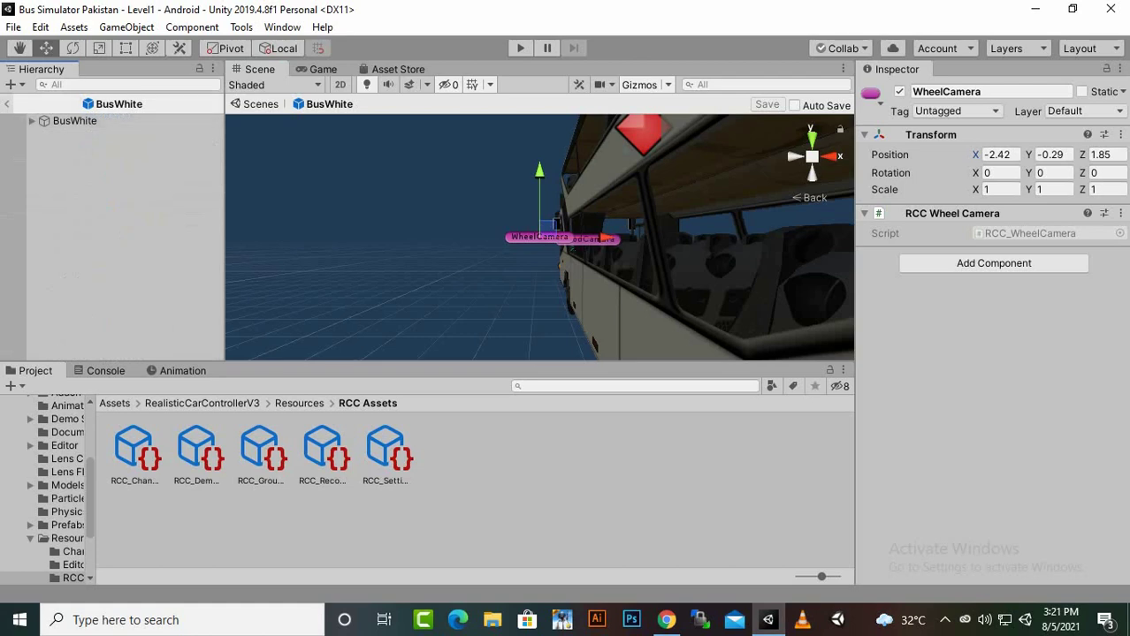
click(6, 103)
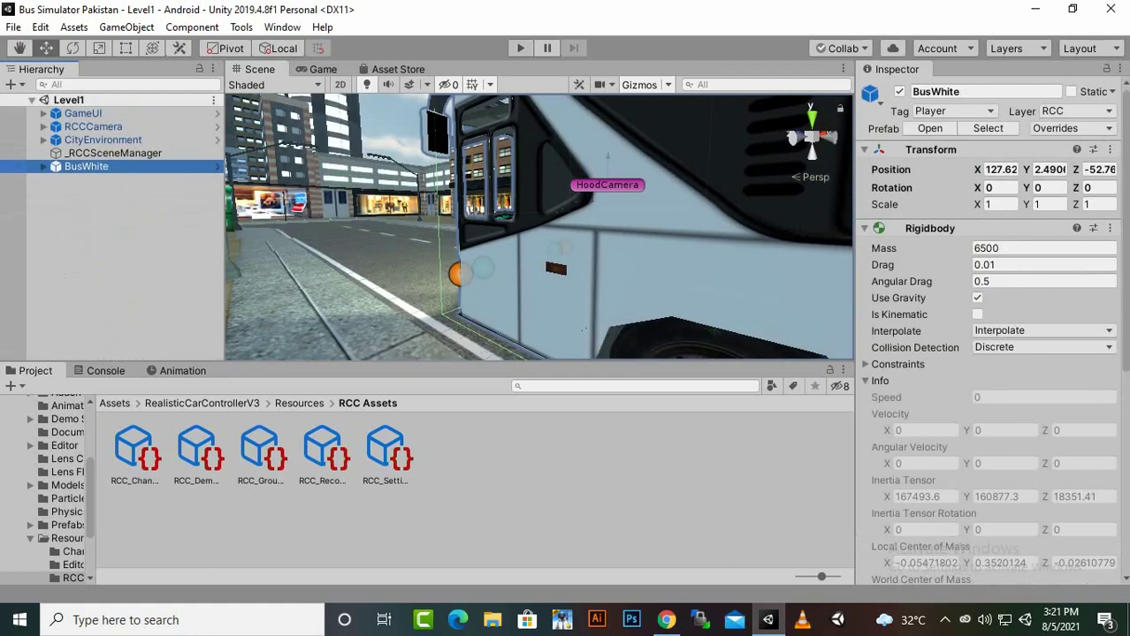
- Run Level1 in play mode, drive the bus and check the hood camera view behind the steering wheel
click(519, 47)
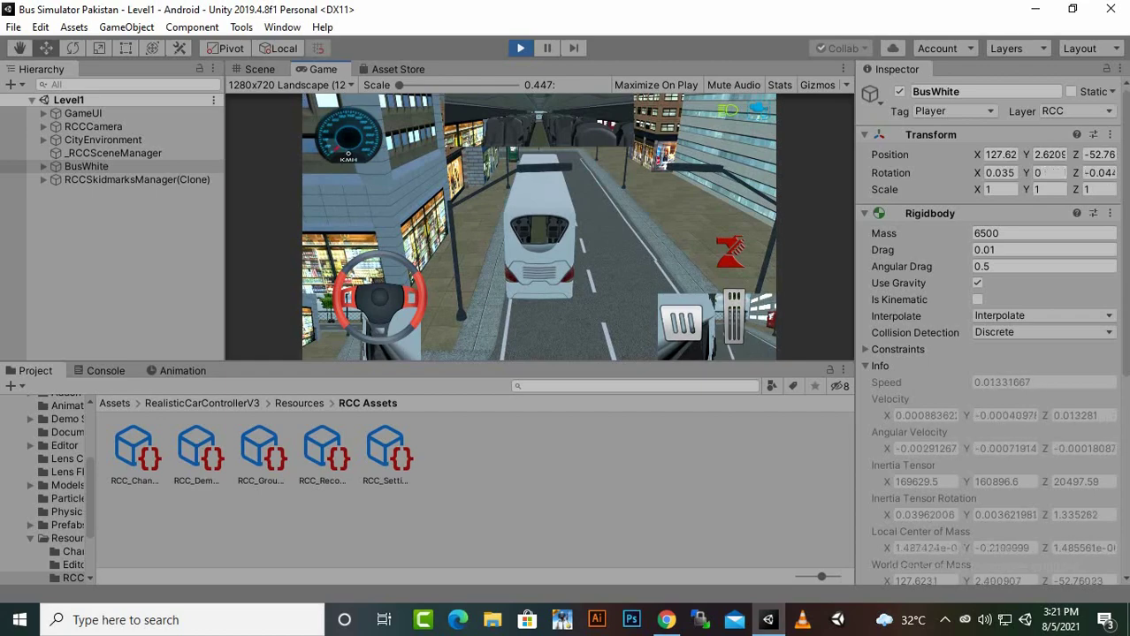
key(w)
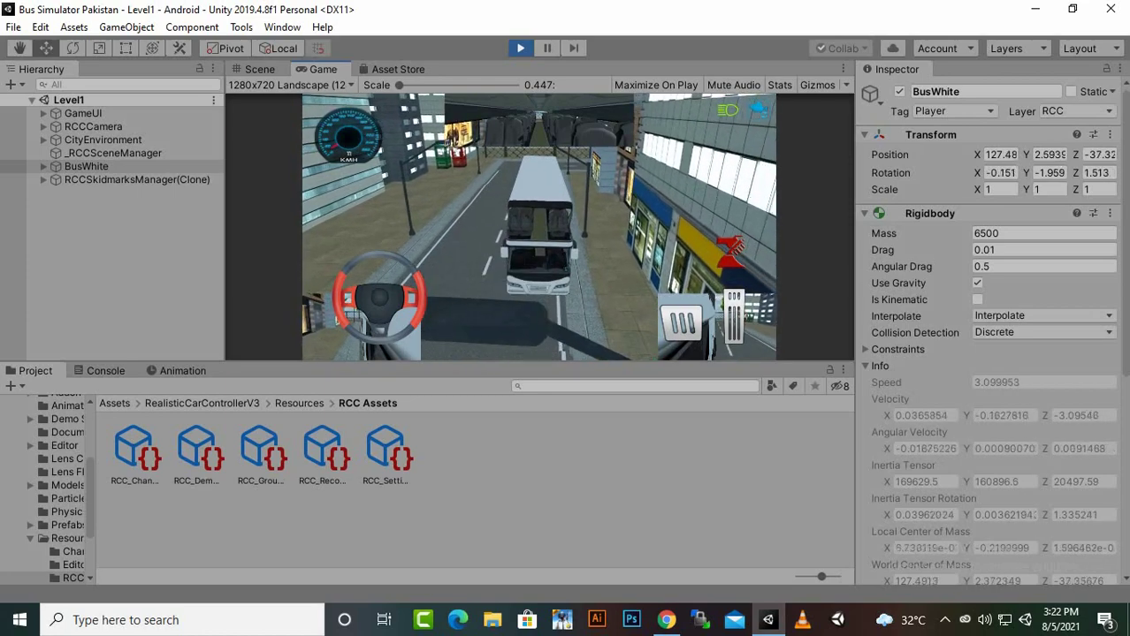
key(c)
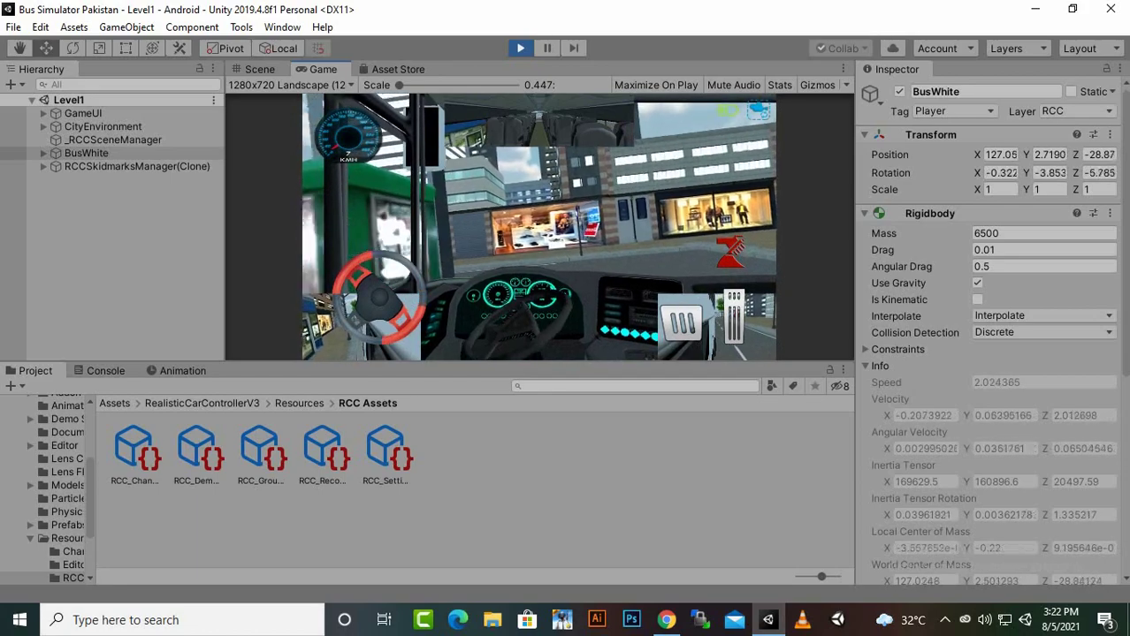
key(d)
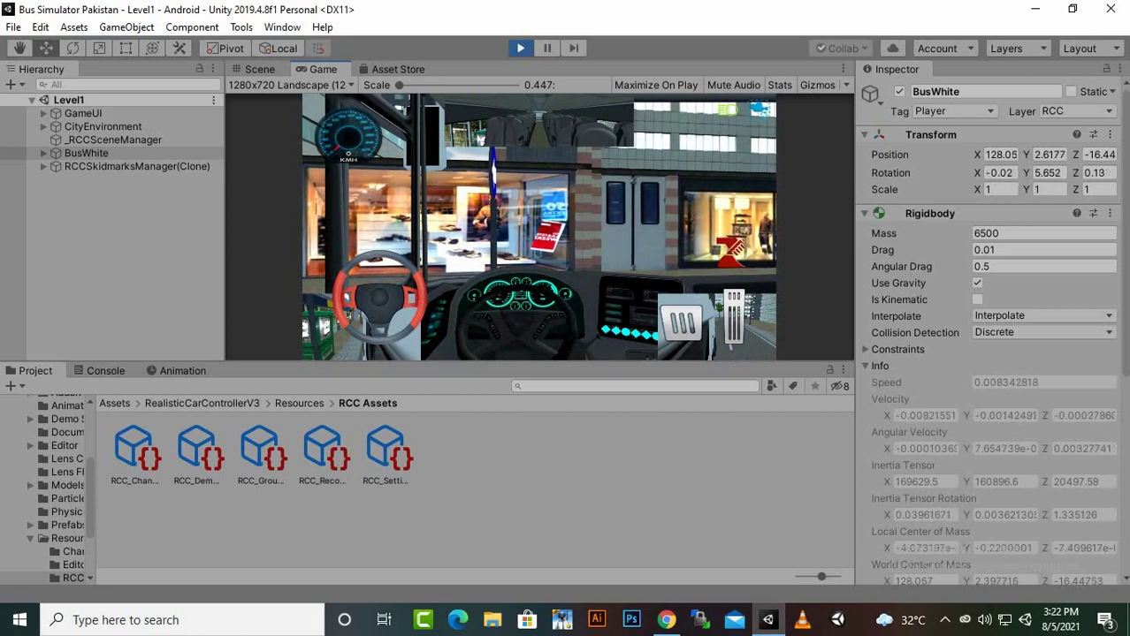
- Drive the bus while cycling through the wheel camera and top view back to the chase camera
key(c)
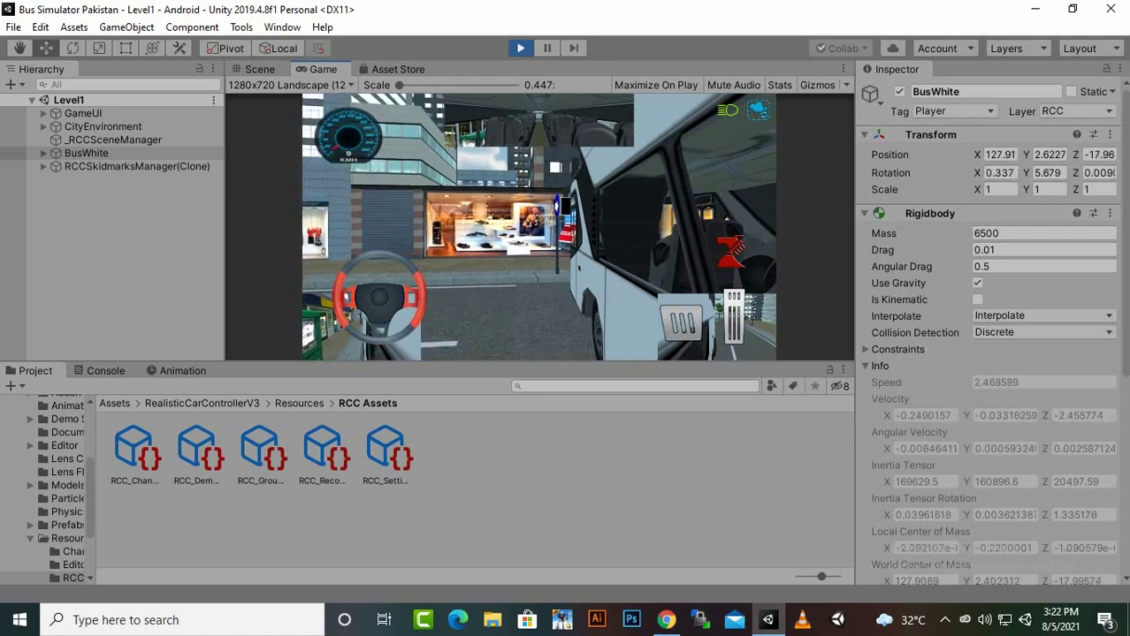
key(Up)
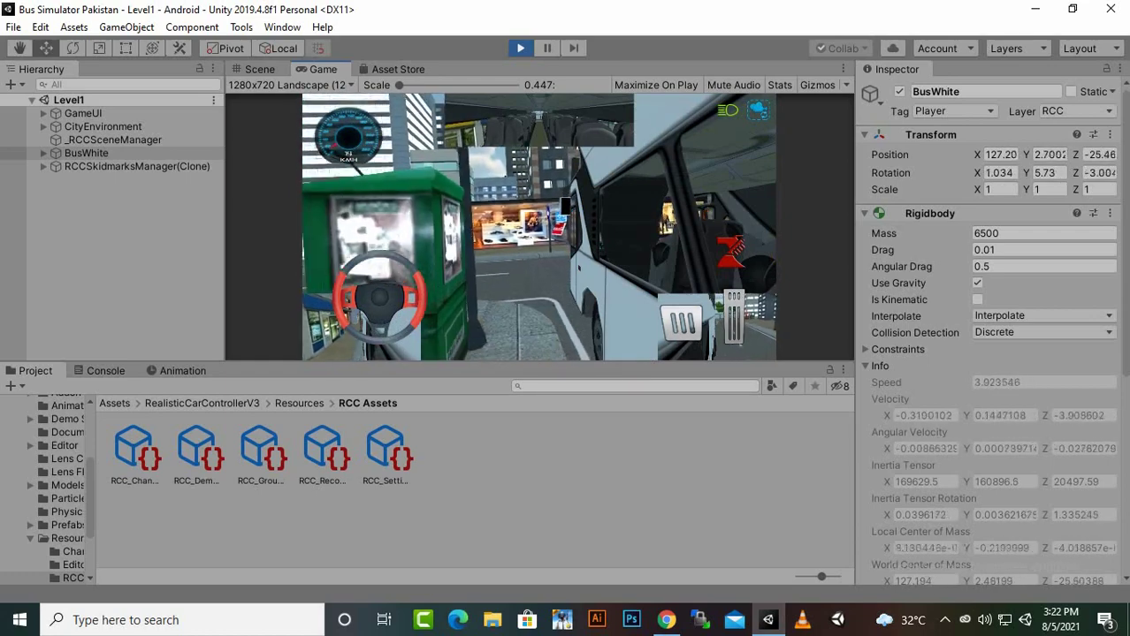
key(c)
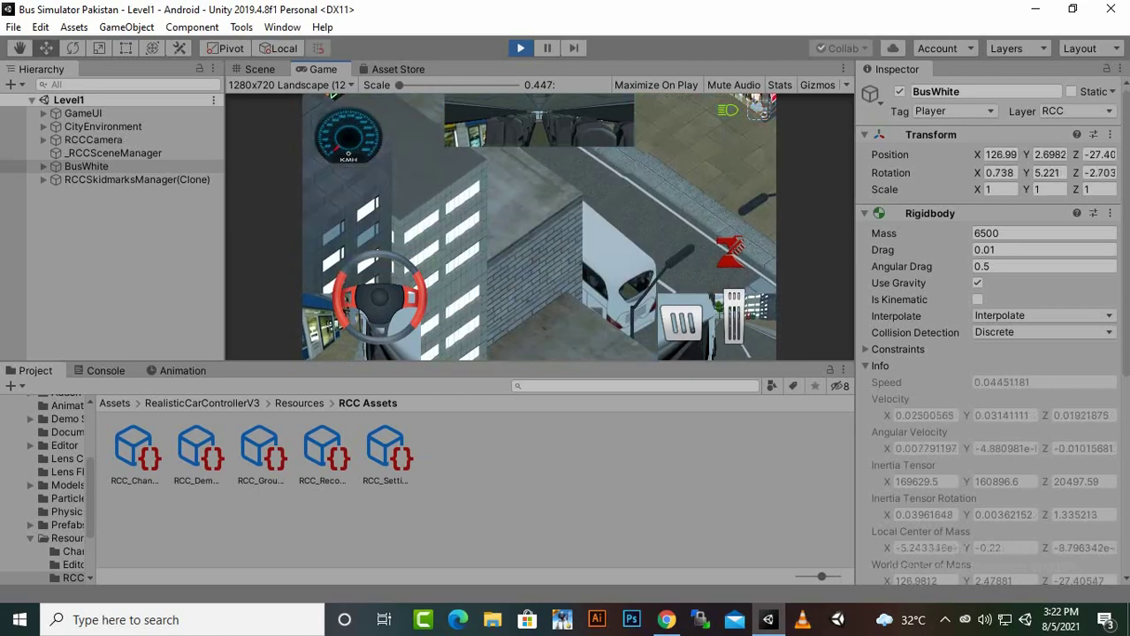
key(c)
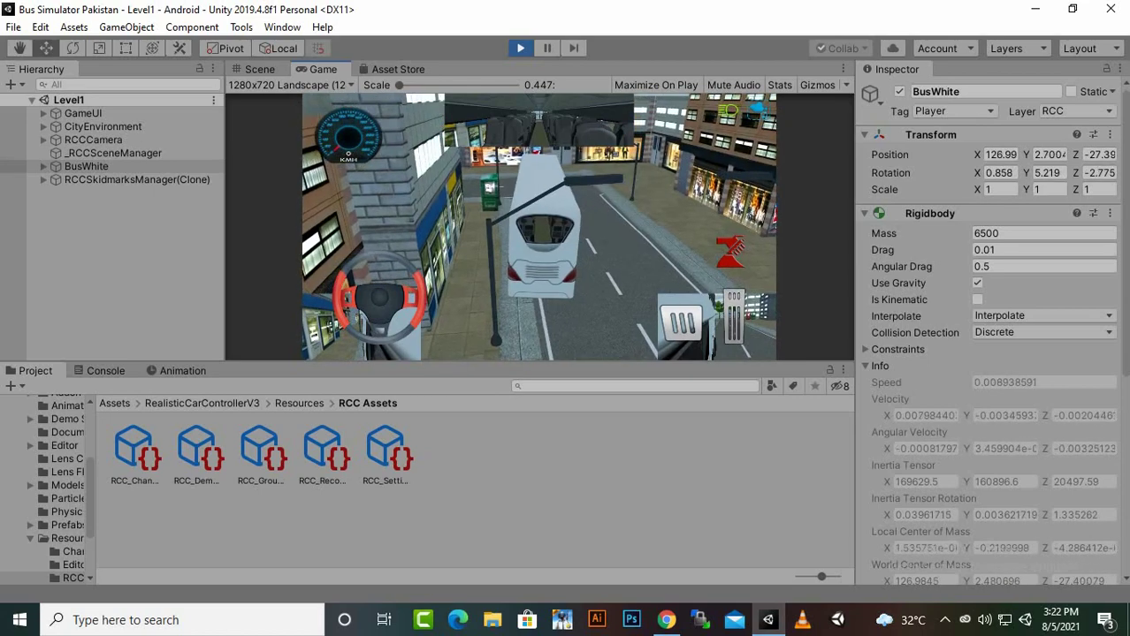
key(w)
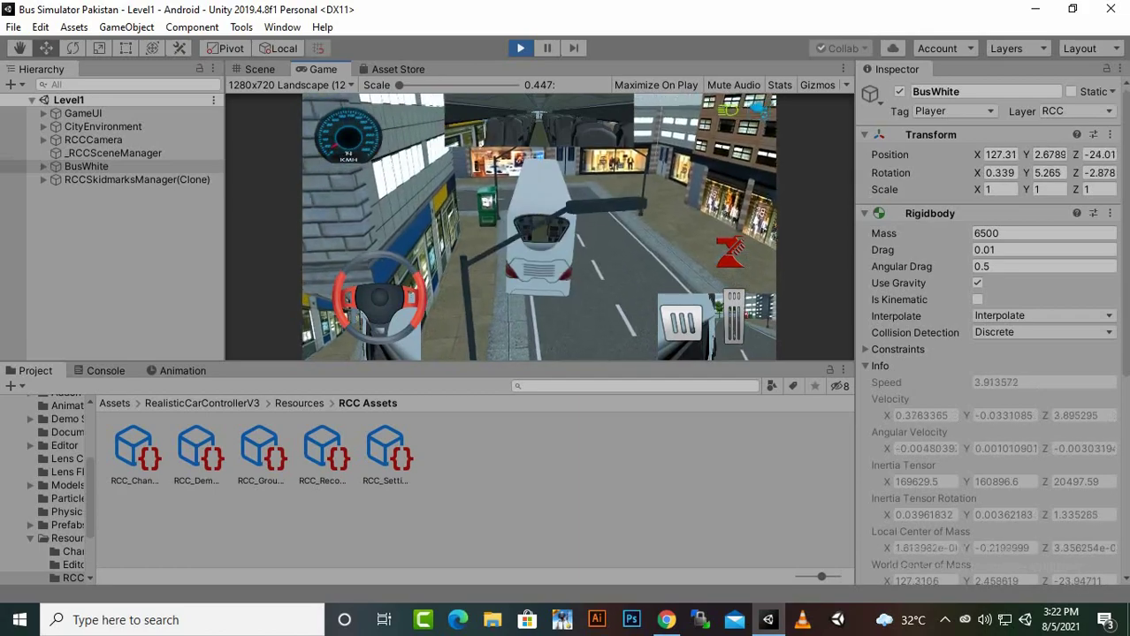
key(s)
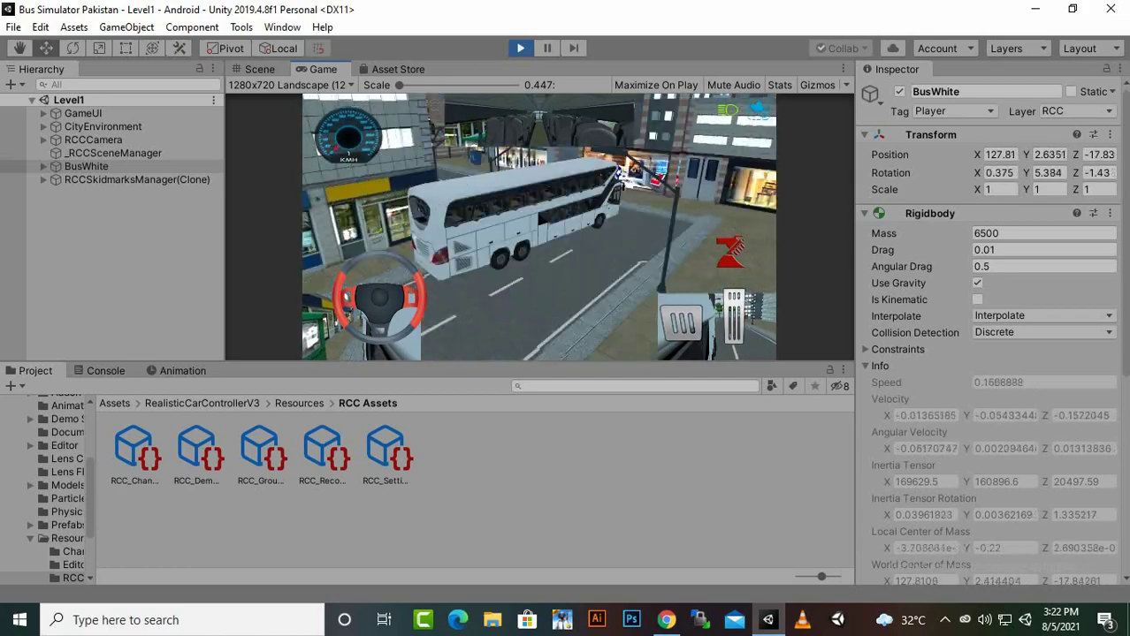
key(s)
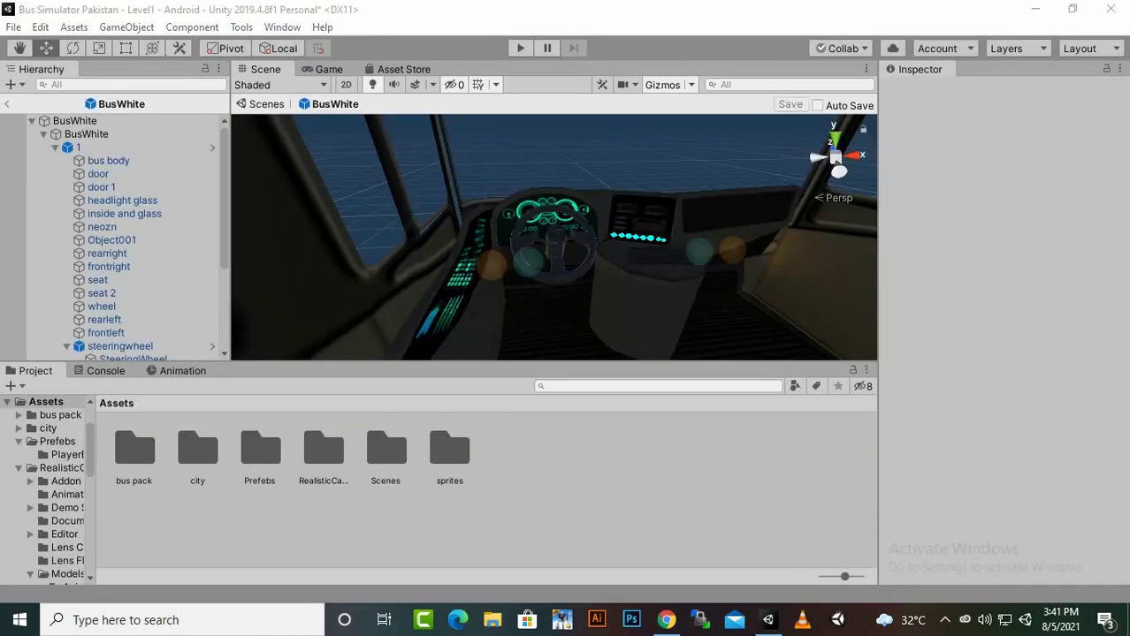
scroll(554, 237, down, 5)
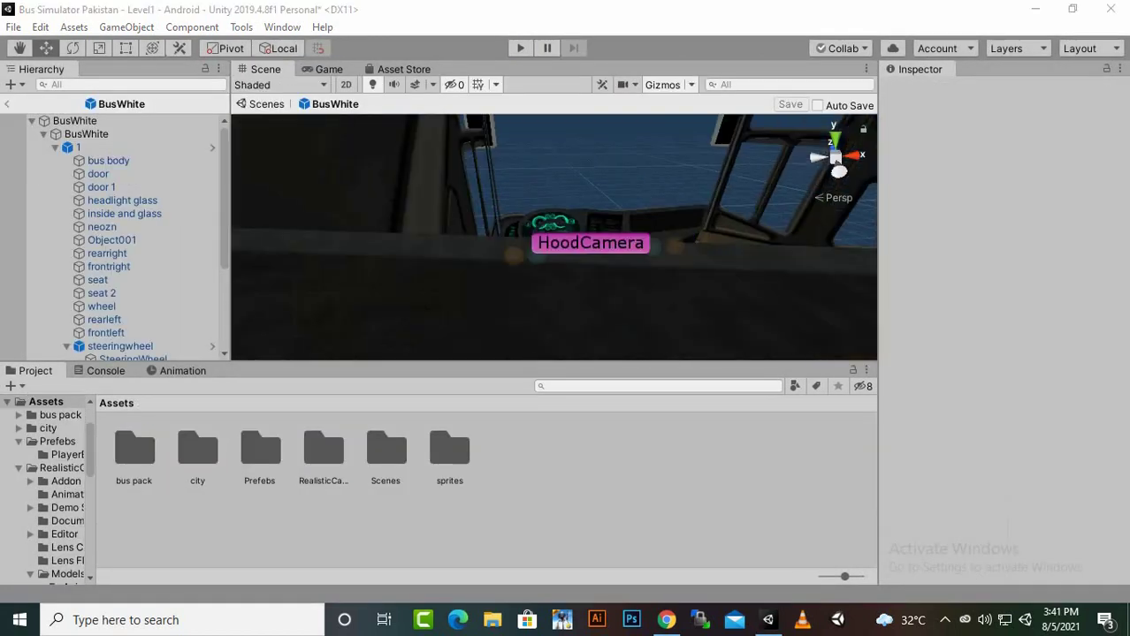
scroll(514, 183, down, 3)
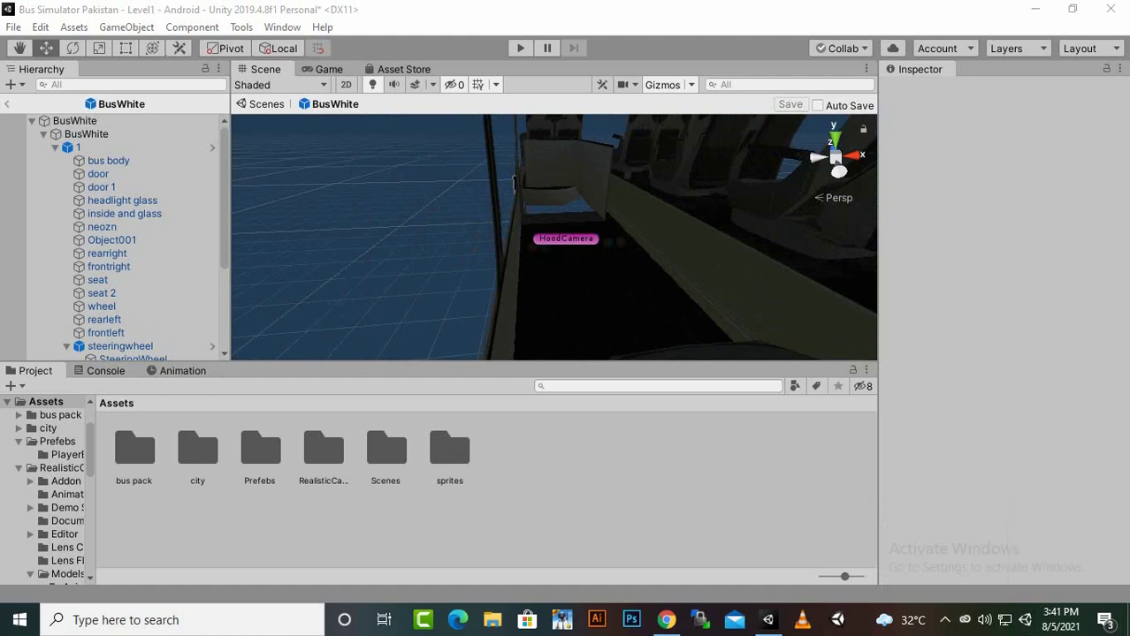